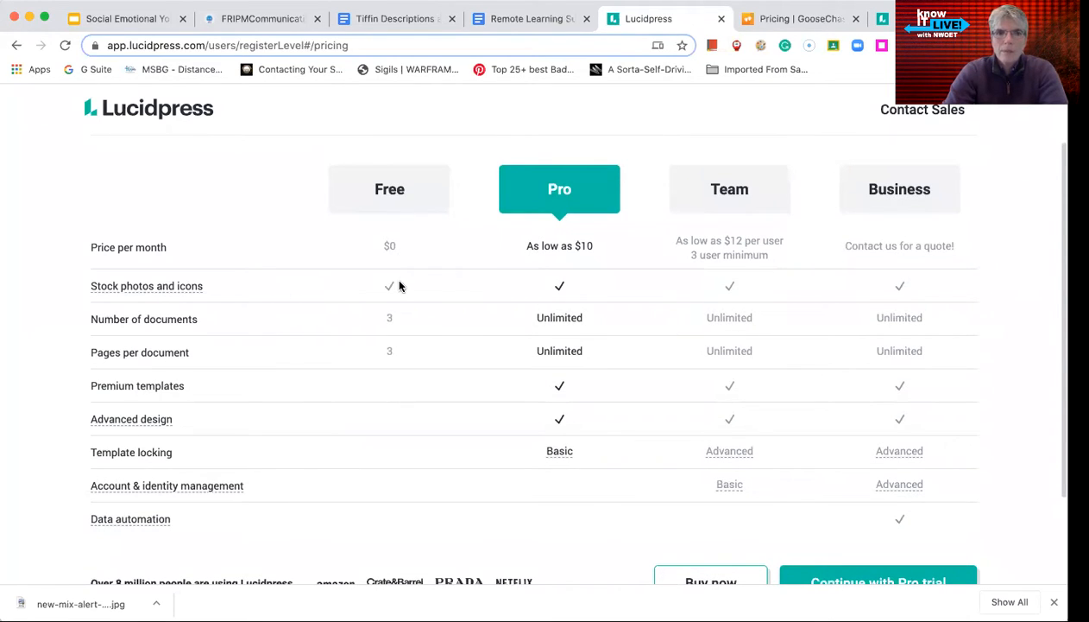
Review the Lucidpress plan comparison, and sign in to Lucidpress from its home page with an existing Google account
{"action": "scroll", "coordinate": [399, 287], "scroll_direction": "up", "scroll_amount": 3}
{"action": "scroll", "coordinate": [199, 248], "scroll_direction": "down", "scroll_amount": 5}
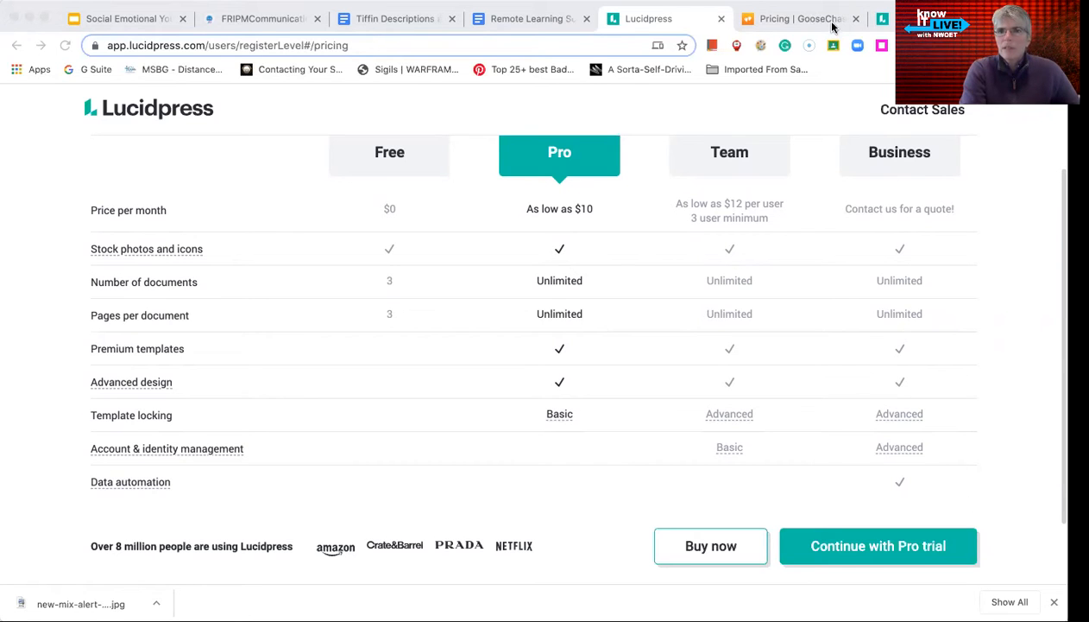
{"action": "left_click", "coordinate": [920, 18]}
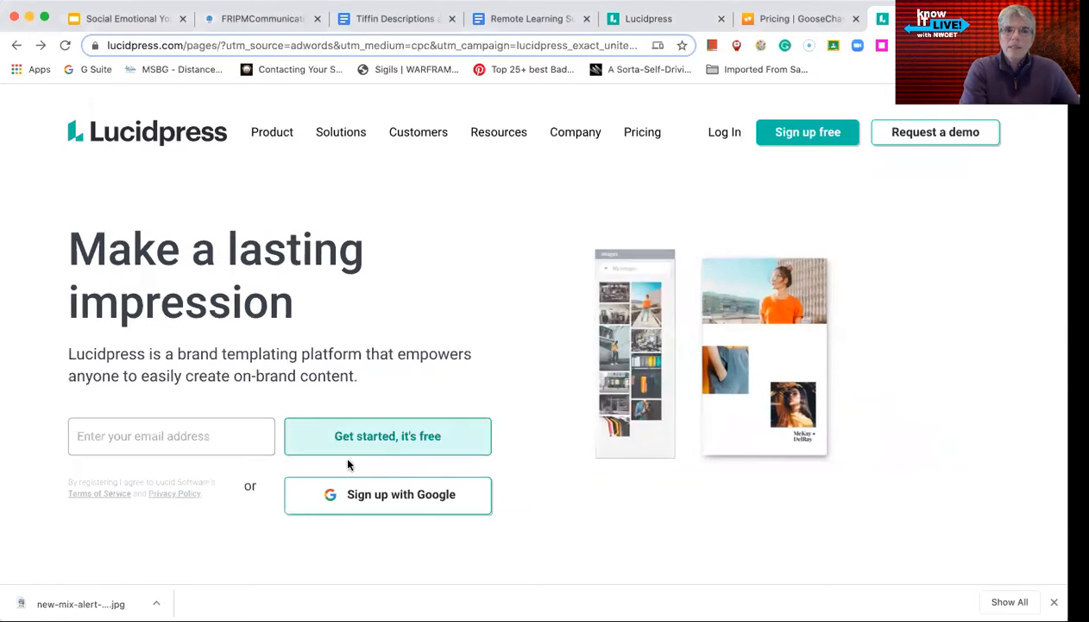
{"action": "left_click", "coordinate": [387, 488]}
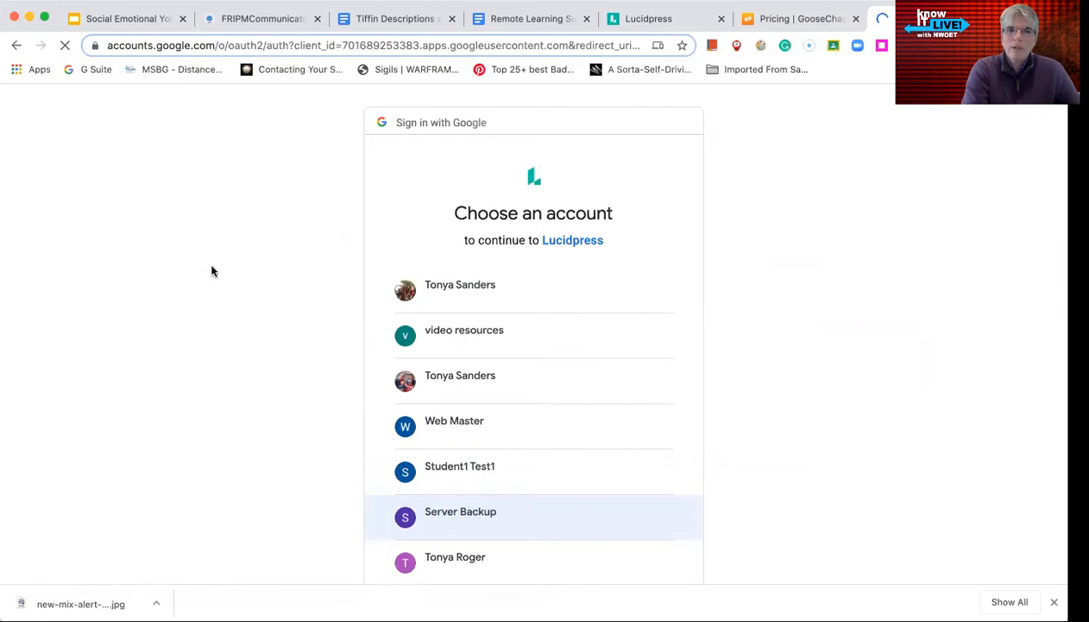
{"action": "left_click", "coordinate": [463, 295]}
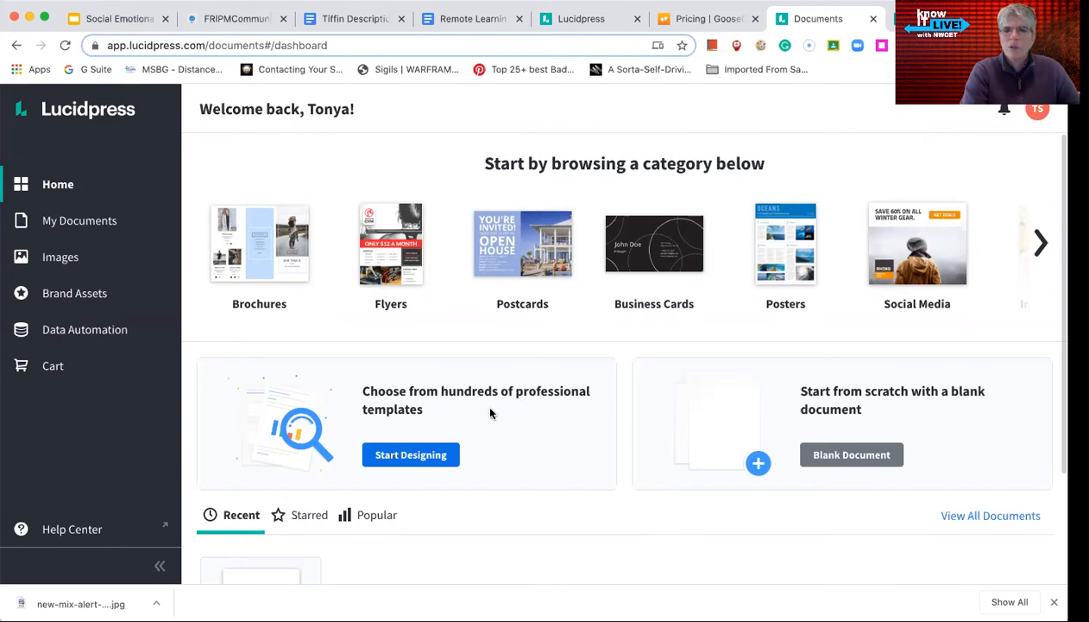
Browse all the template categories on the dashboard and open the Newsletters templates
{"action": "scroll", "coordinate": [557, 399], "scroll_direction": "down", "scroll_amount": 1}
{"action": "scroll", "coordinate": [557, 398], "scroll_direction": "up", "scroll_amount": 1}
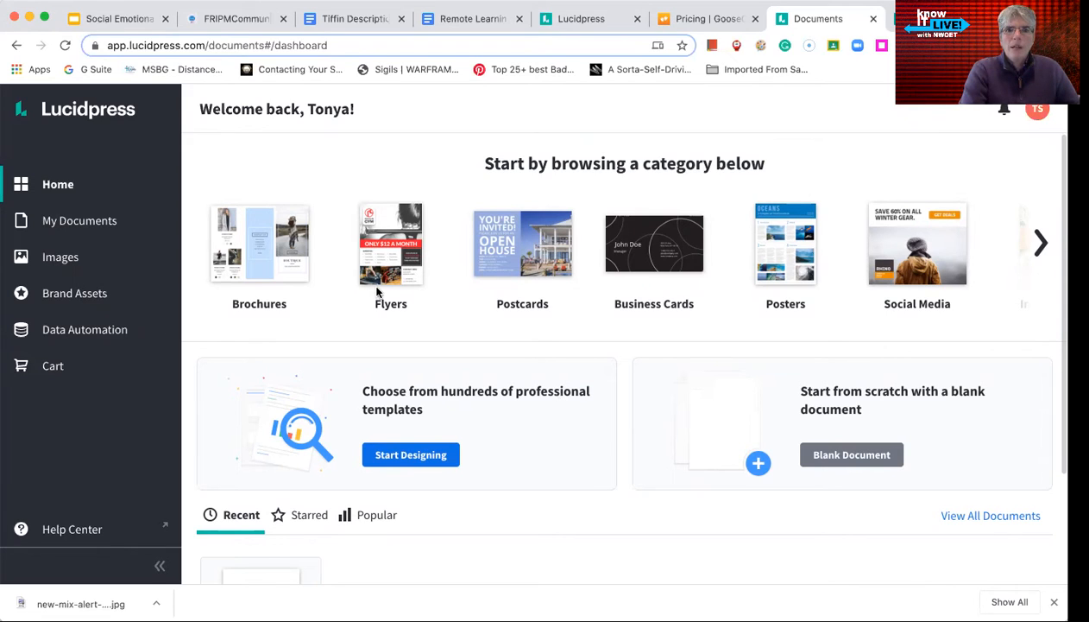
{"action": "left_click", "coordinate": [1041, 245]}
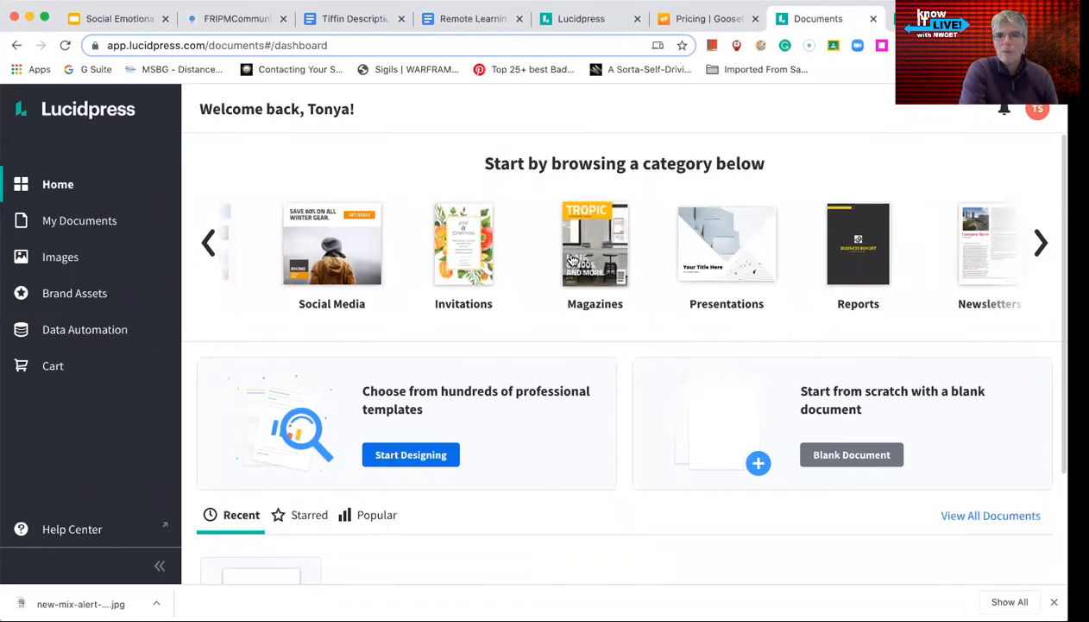
{"action": "left_click", "coordinate": [1040, 244]}
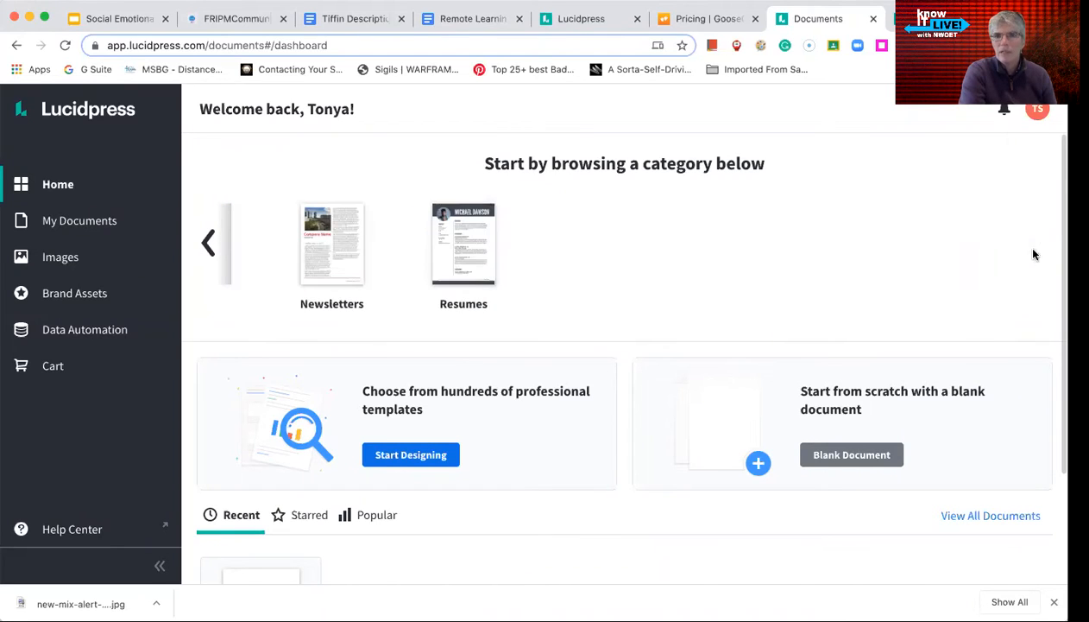
{"action": "left_click", "coordinate": [328, 251]}
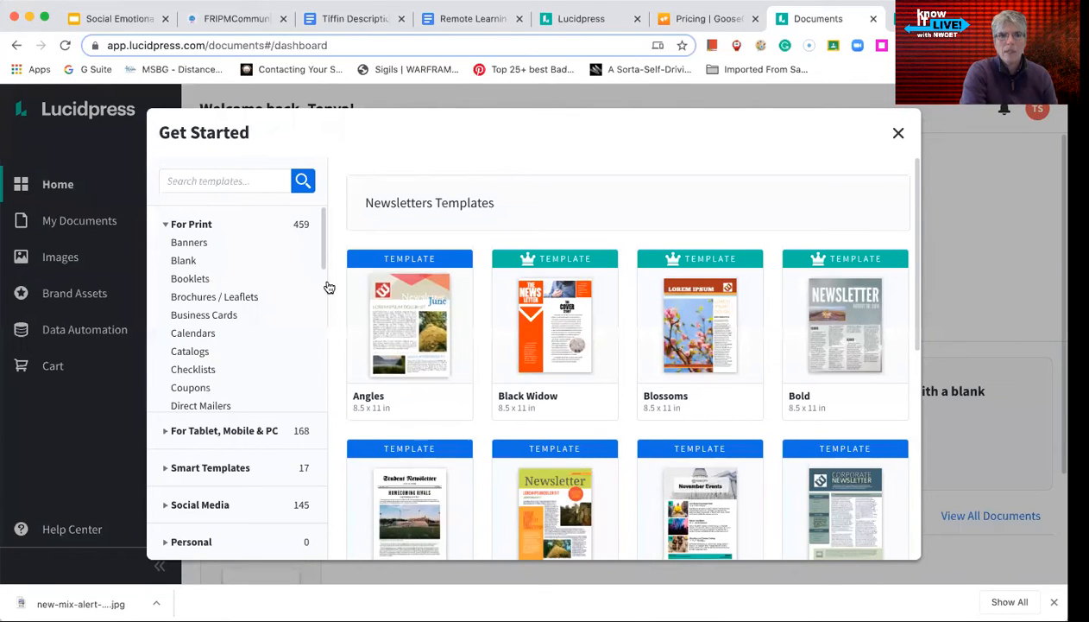
Look through the print template categories and show the Education templates
{"action": "scroll", "coordinate": [202, 309], "scroll_direction": "down", "scroll_amount": 1}
{"action": "scroll", "coordinate": [202, 309], "scroll_direction": "up", "scroll_amount": 1}
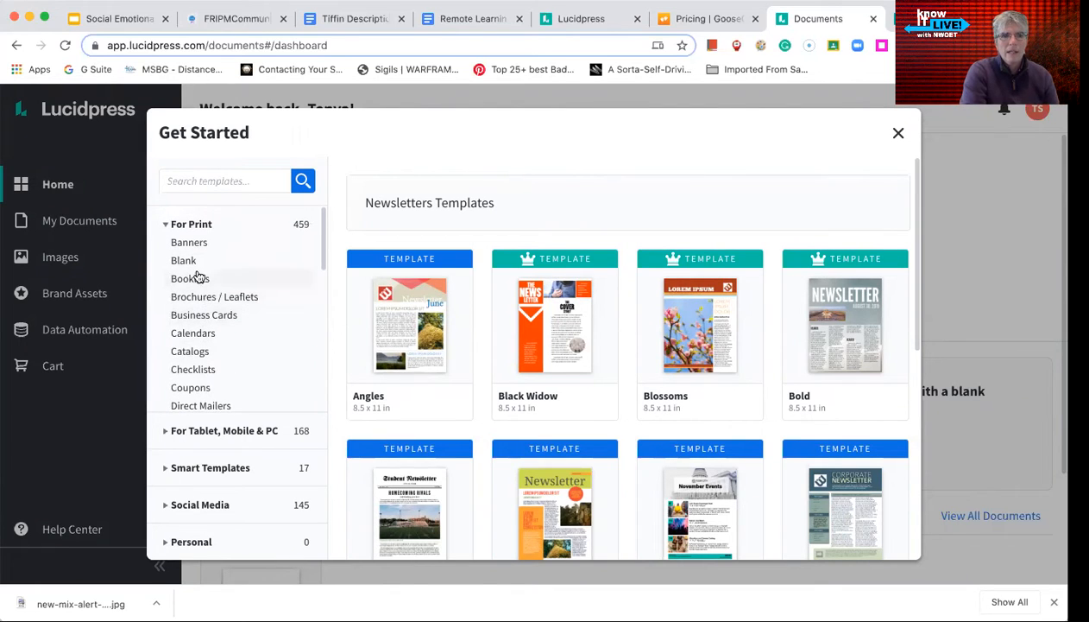
{"action": "scroll", "coordinate": [194, 271], "scroll_direction": "down", "scroll_amount": 2}
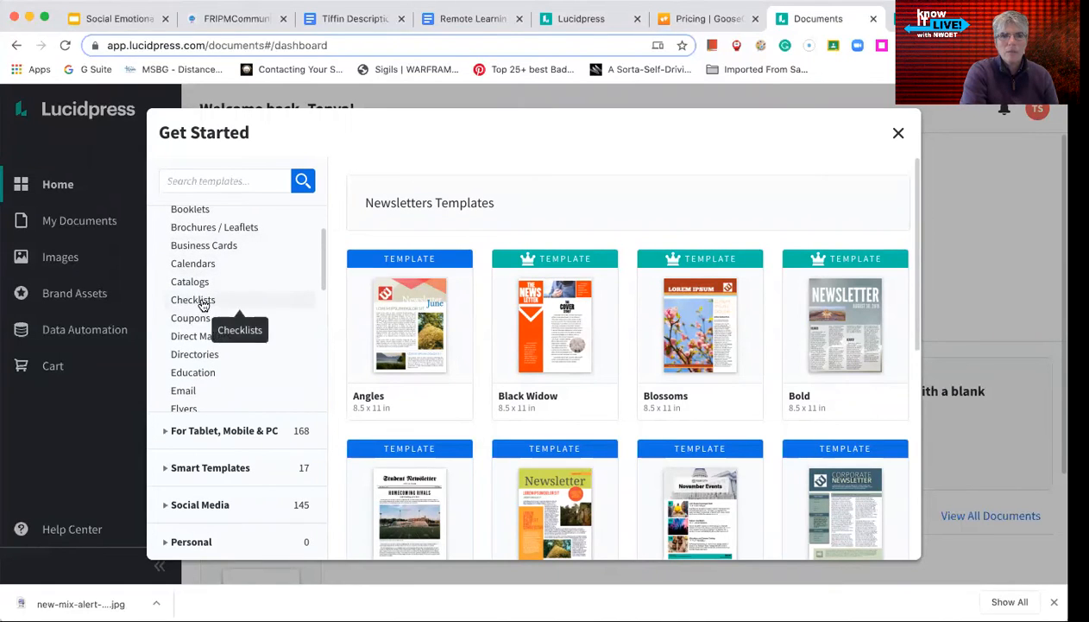
{"action": "scroll", "coordinate": [197, 374], "scroll_direction": "down", "scroll_amount": 2}
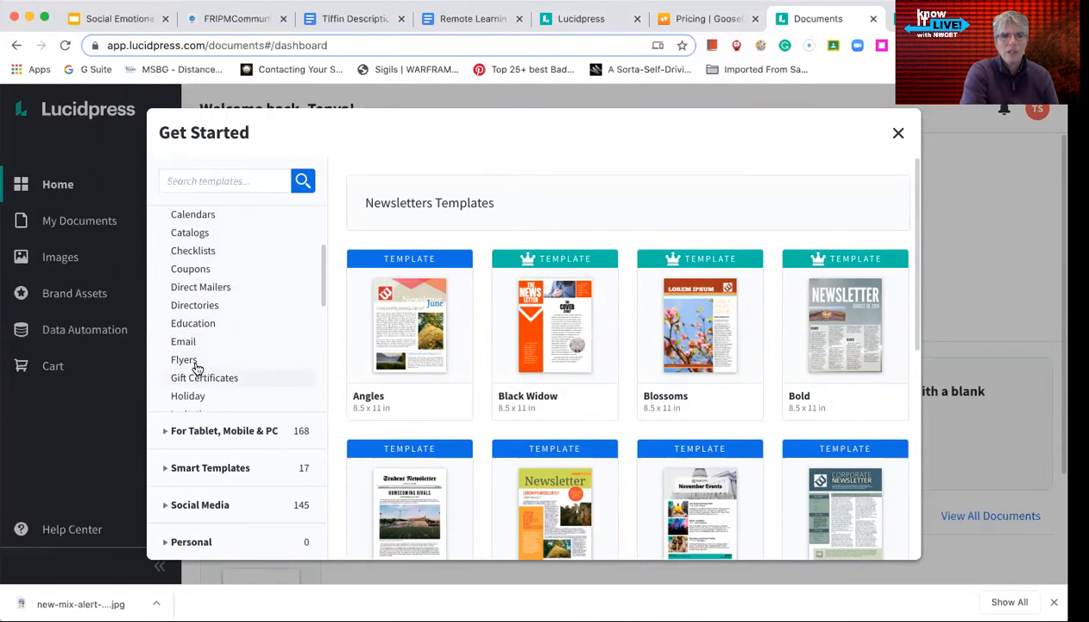
{"action": "left_click", "coordinate": [197, 324]}
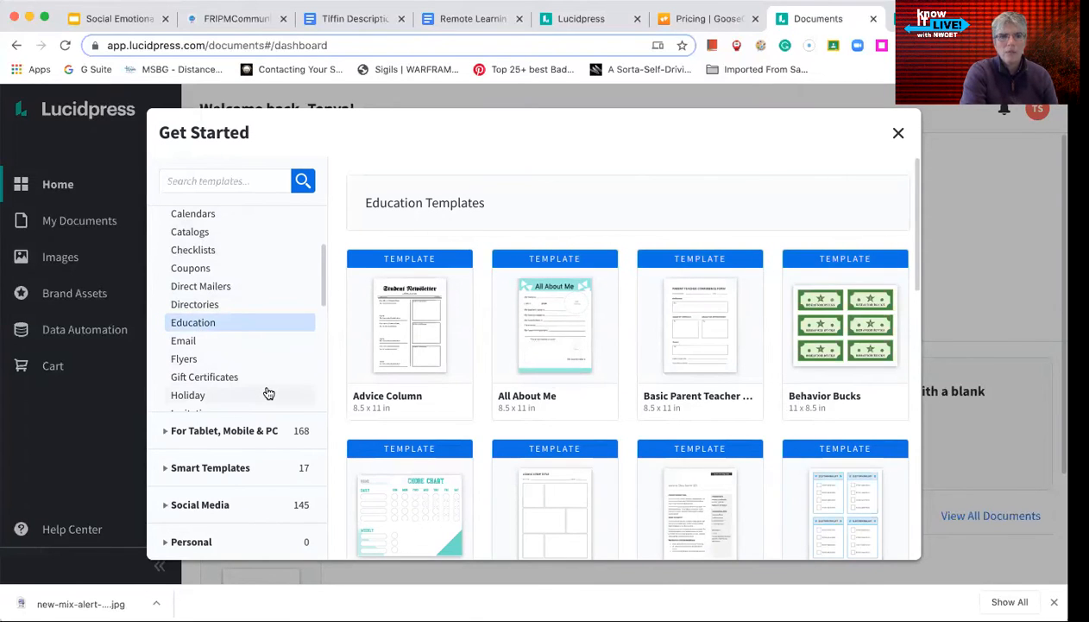
Return to the Newsletters print category and look through its free and premium templates
{"action": "scroll", "coordinate": [267, 391], "scroll_direction": "down", "scroll_amount": 2}
{"action": "scroll", "coordinate": [268, 393], "scroll_direction": "down", "scroll_amount": 5}
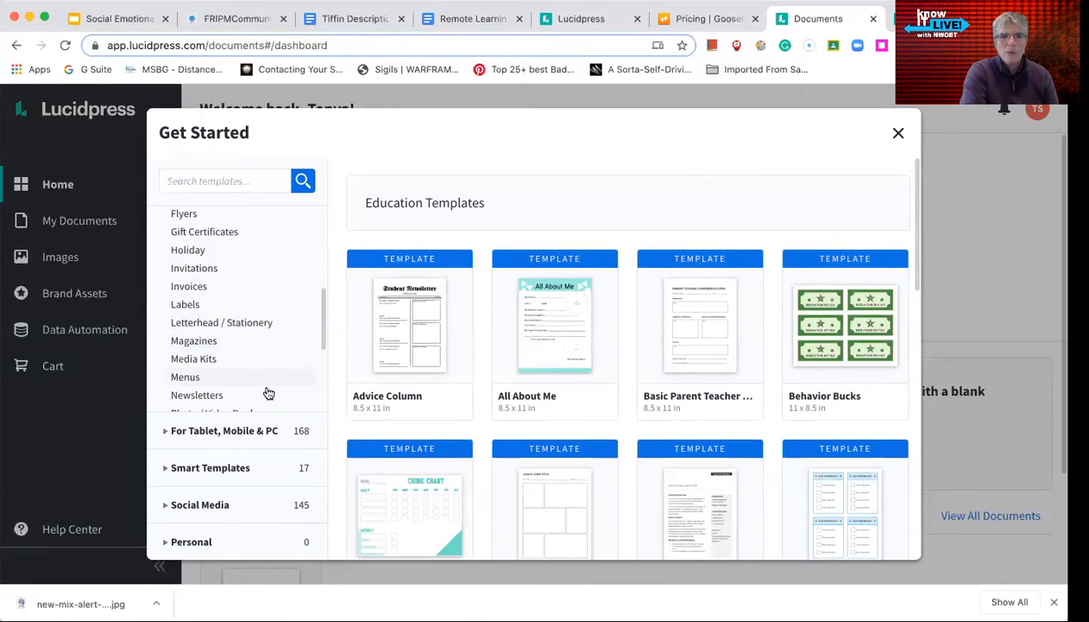
{"action": "scroll", "coordinate": [269, 393], "scroll_direction": "down", "scroll_amount": 2}
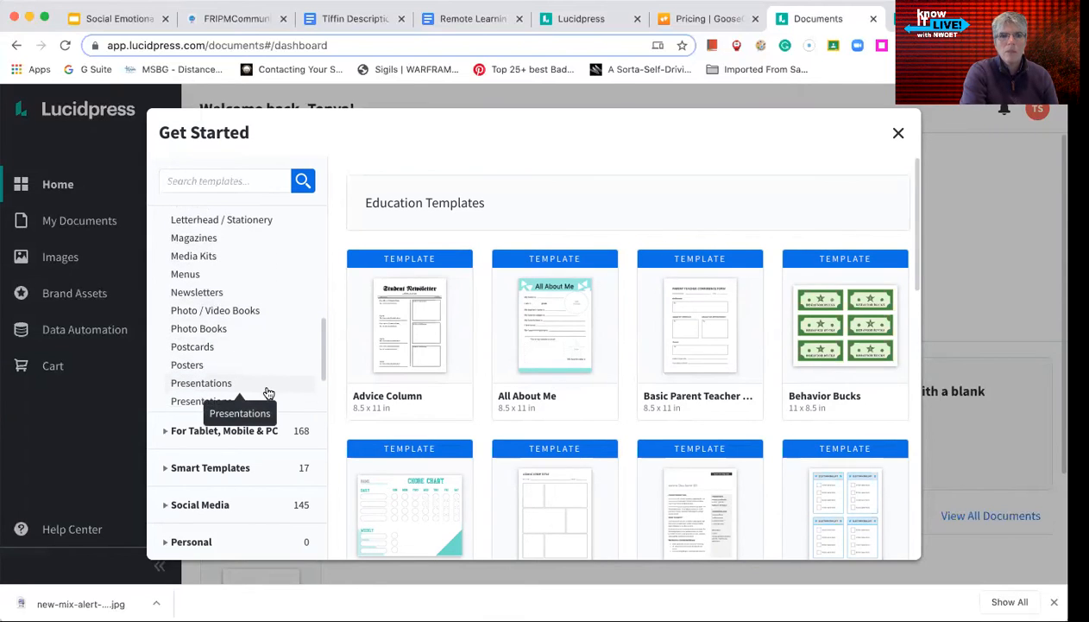
{"action": "left_click", "coordinate": [201, 294]}
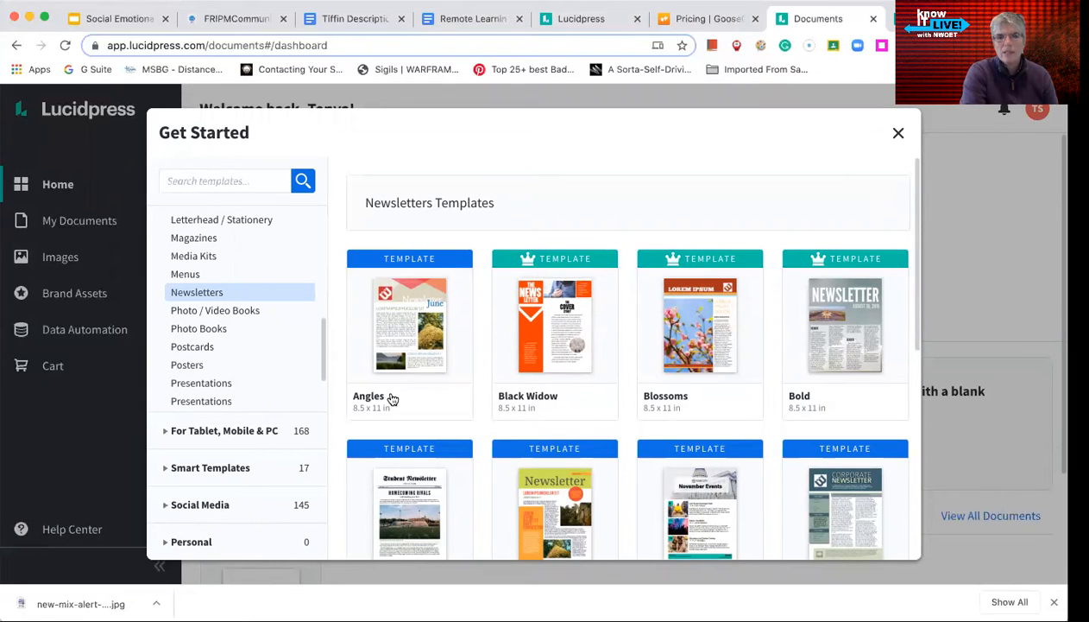
{"action": "scroll", "coordinate": [587, 473], "scroll_direction": "down", "scroll_amount": 3}
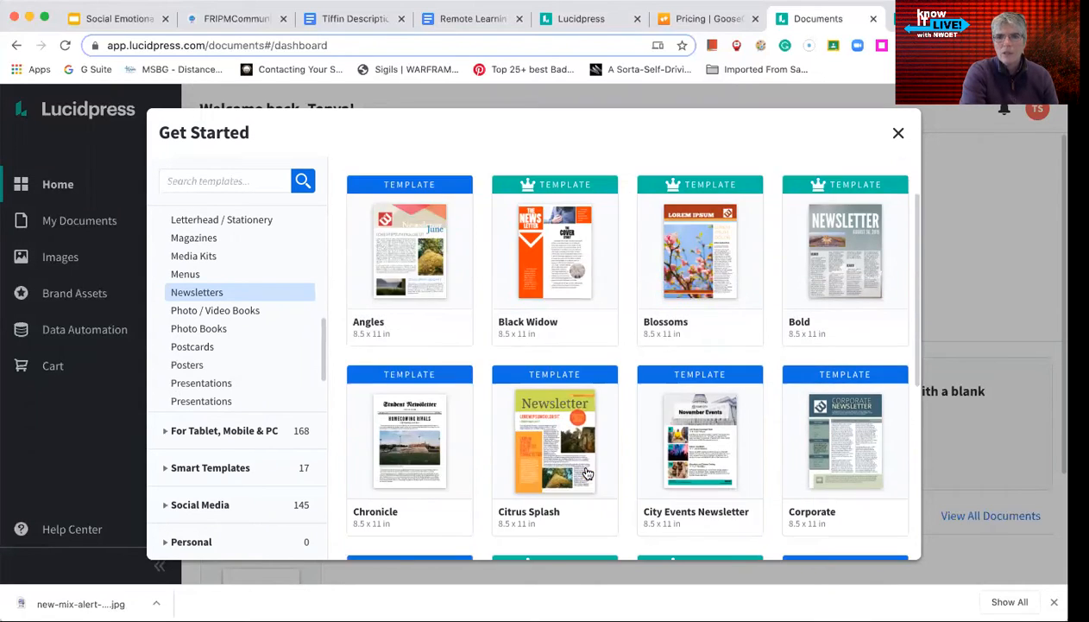
{"action": "scroll", "coordinate": [587, 473], "scroll_direction": "down", "scroll_amount": 5}
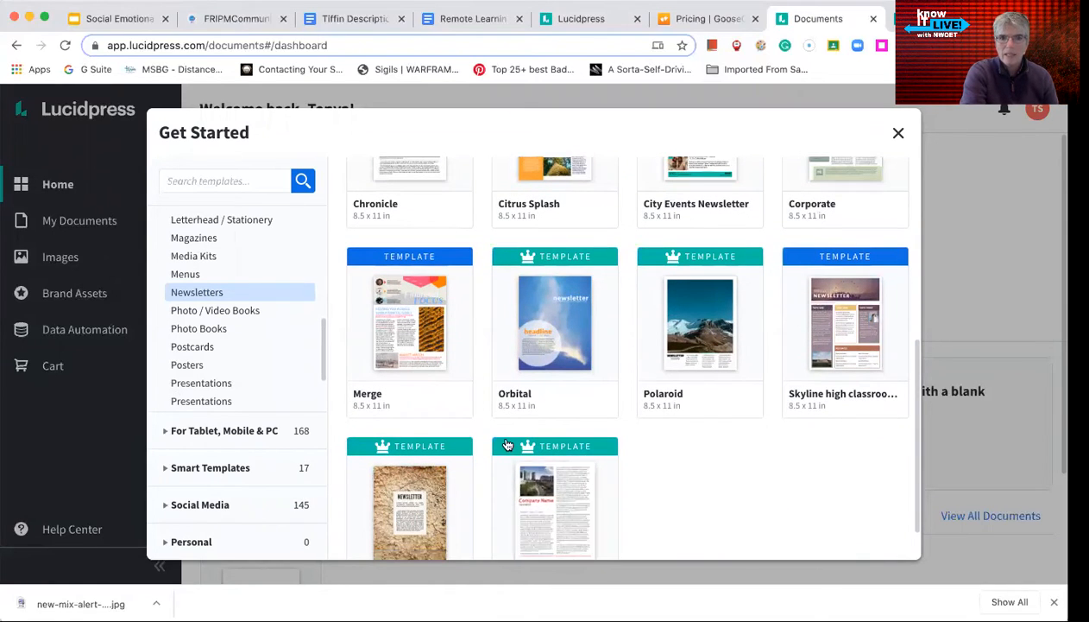
{"action": "scroll", "coordinate": [456, 372], "scroll_direction": "up", "scroll_amount": 1}
{"action": "scroll", "coordinate": [456, 372], "scroll_direction": "up", "scroll_amount": 1}
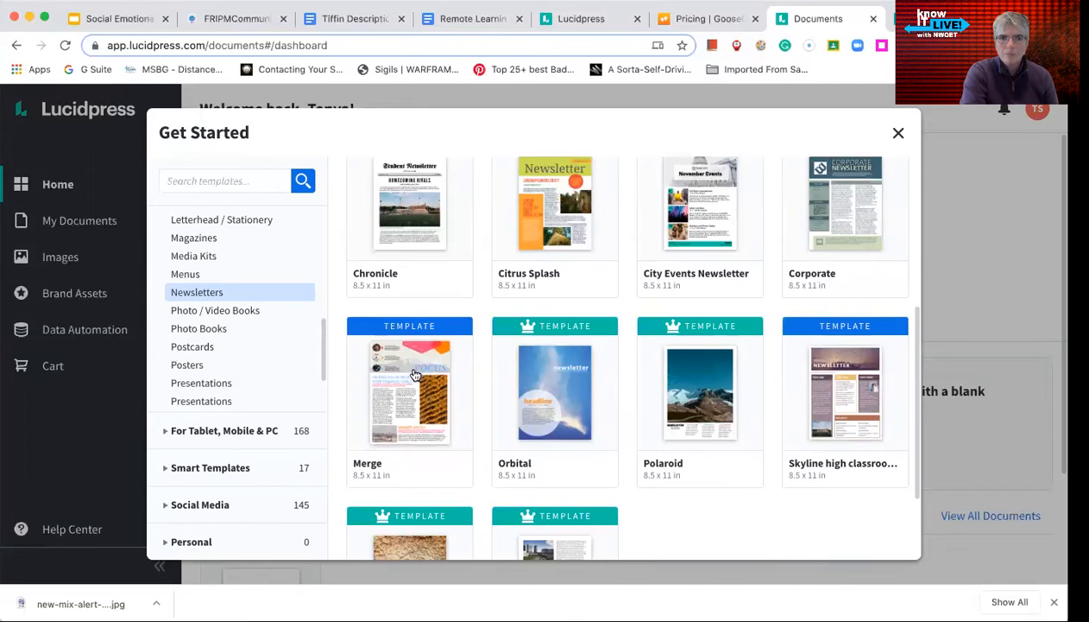
{"action": "scroll", "coordinate": [379, 447], "scroll_direction": "up", "scroll_amount": 3}
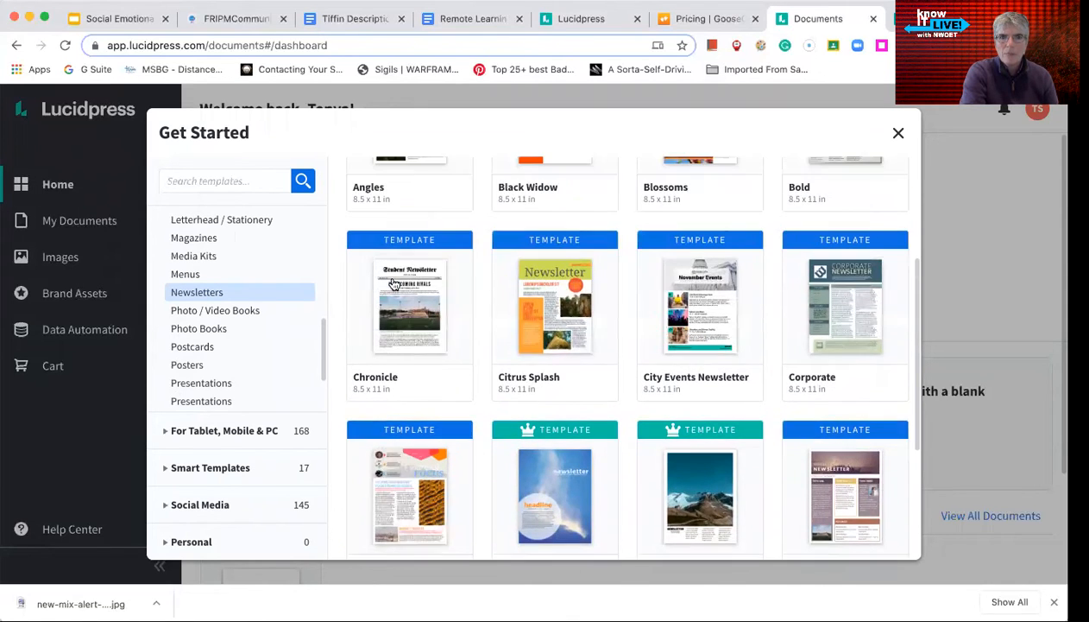
{"action": "scroll", "coordinate": [476, 486], "scroll_direction": "up", "scroll_amount": 2}
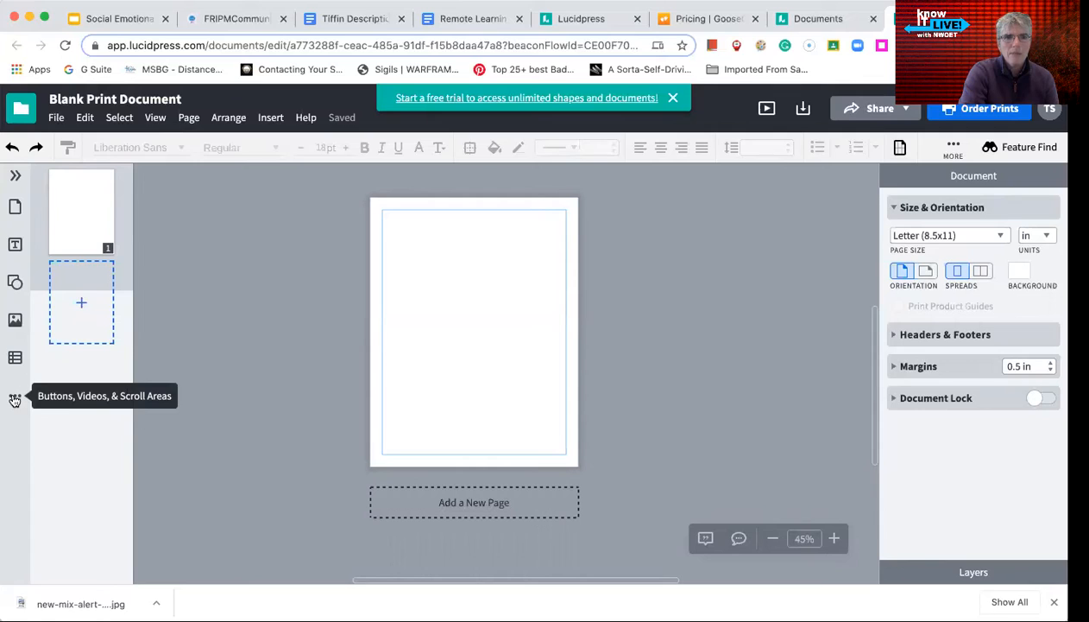
View the buttons and videos available to insert in the blank print document, and hide them again
{"action": "left_click", "coordinate": [16, 178]}
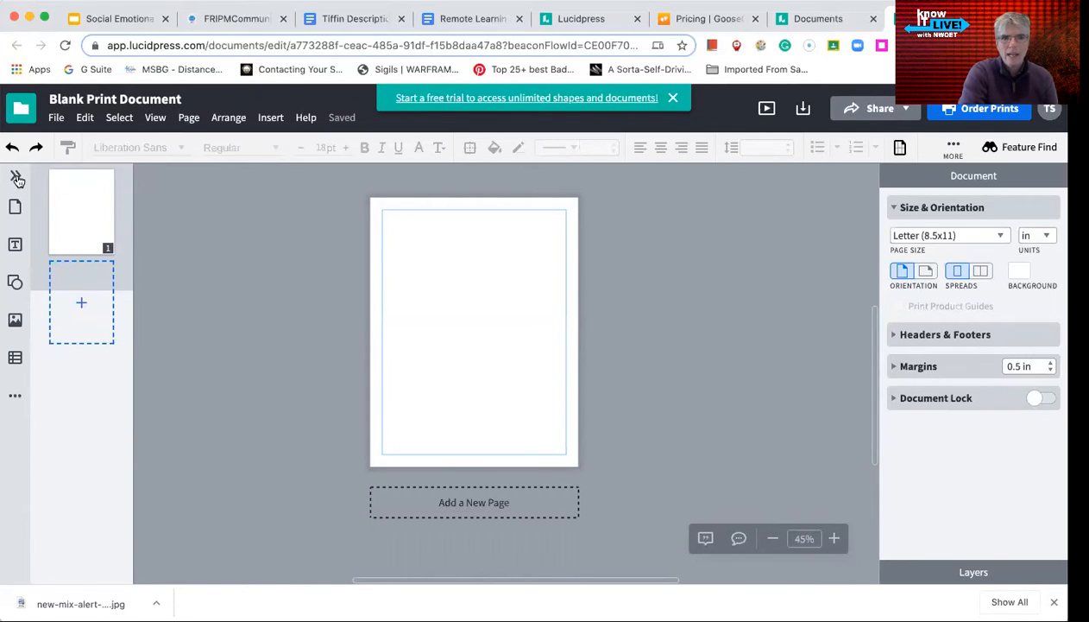
{"action": "left_click", "coordinate": [17, 177]}
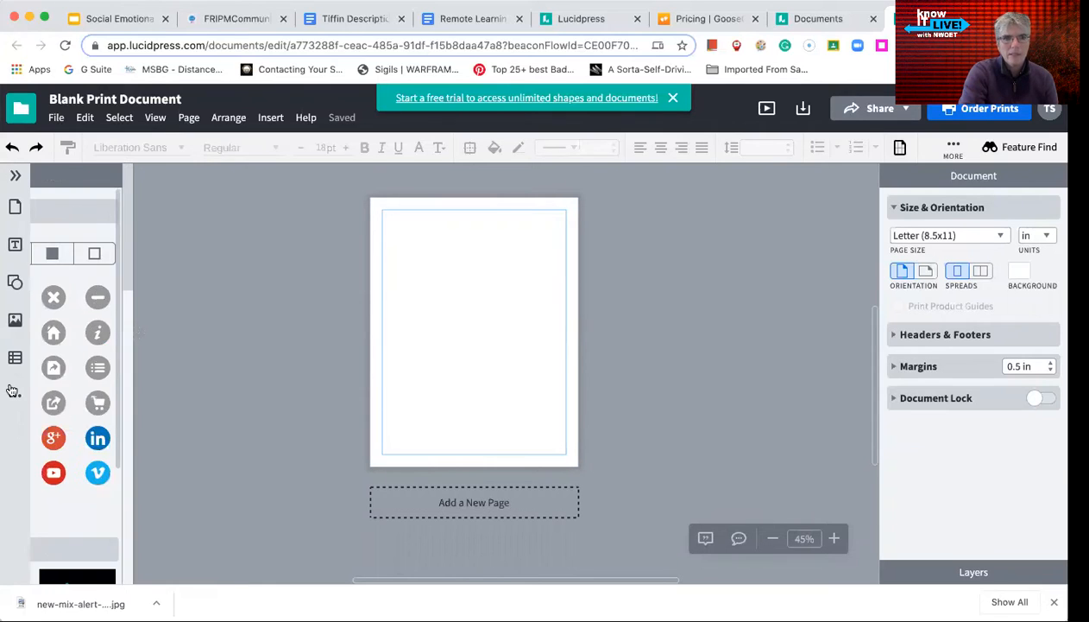
{"action": "left_click", "coordinate": [14, 397]}
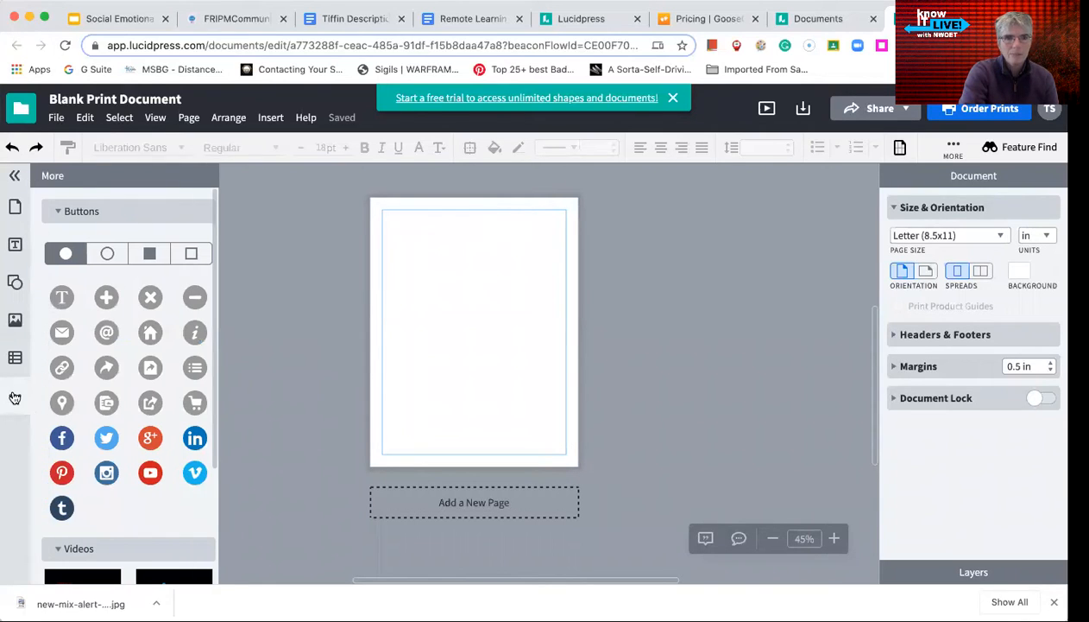
{"action": "left_click", "coordinate": [14, 397]}
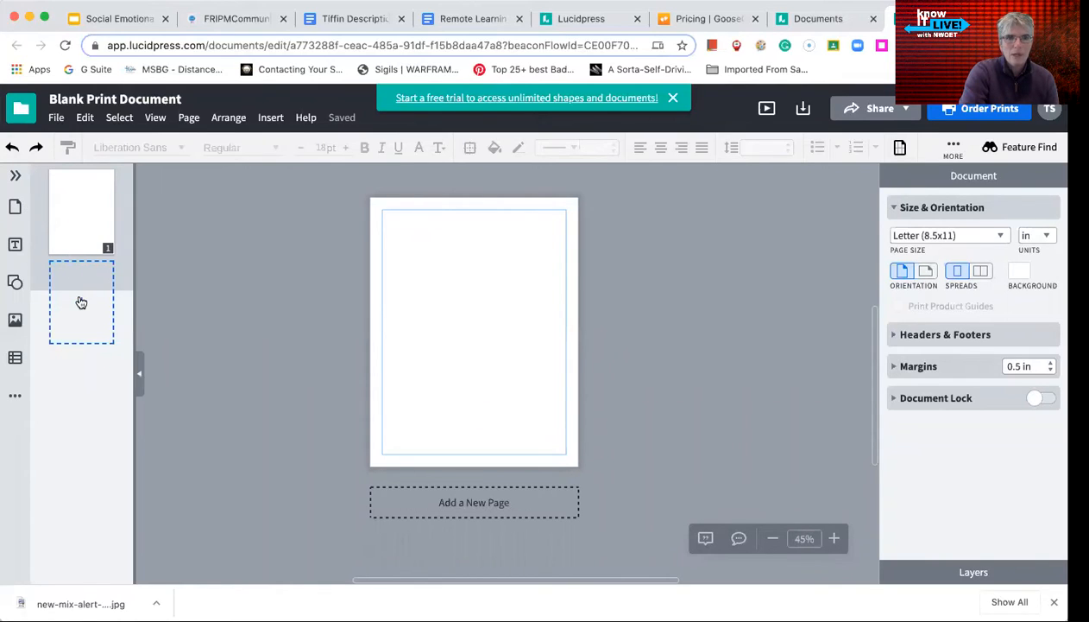
Add a heading reading "My New Adventure" to the blank page and widen its text box to fit on one line
{"action": "left_click", "coordinate": [15, 245]}
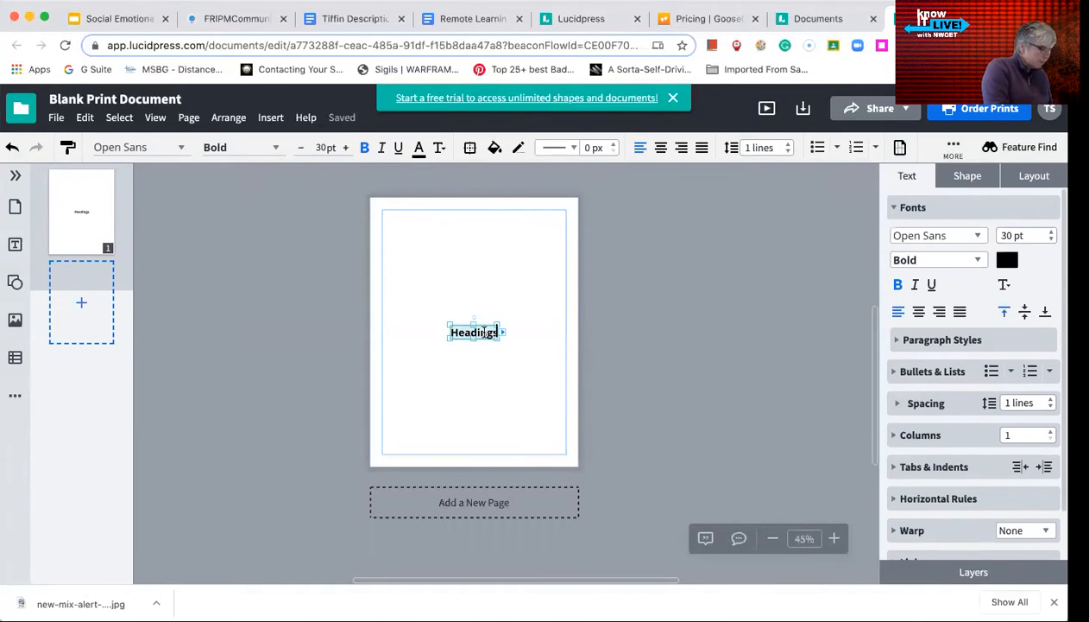
{"action": "type", "text": "My New"}
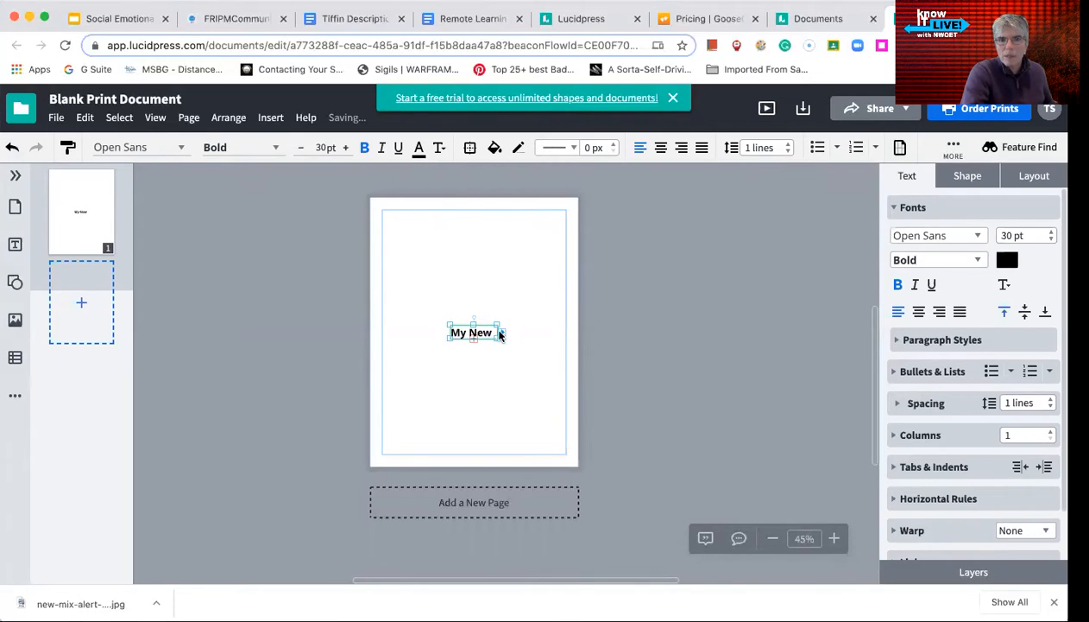
{"action": "left_click_drag", "start_coordinate": [501, 332], "coordinate": [563, 324]}
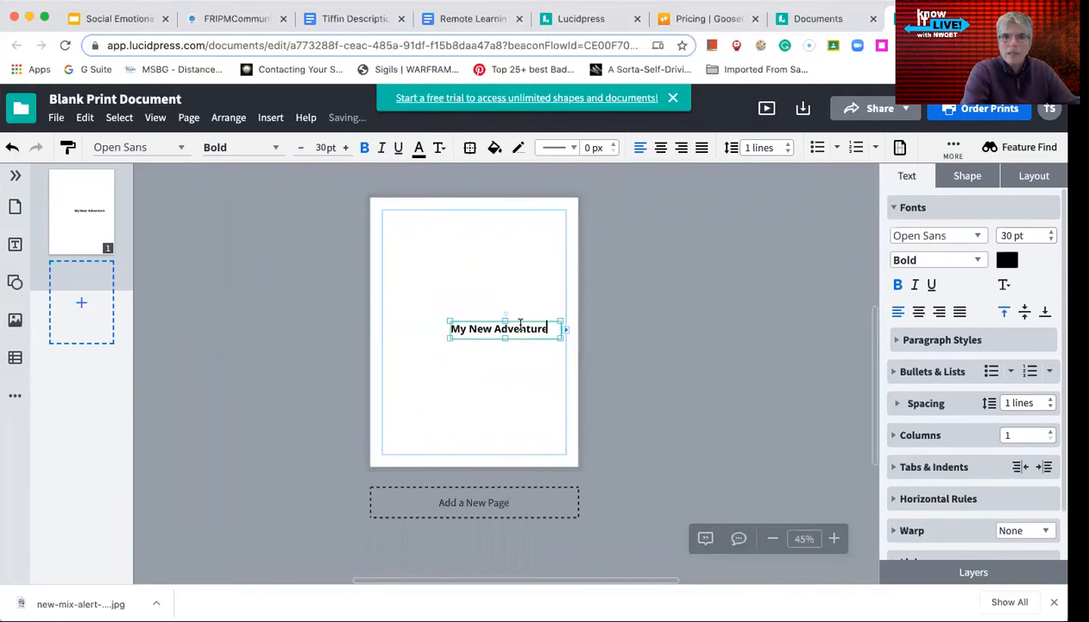
{"action": "left_click_drag", "start_coordinate": [526, 319], "coordinate": [520, 297]}
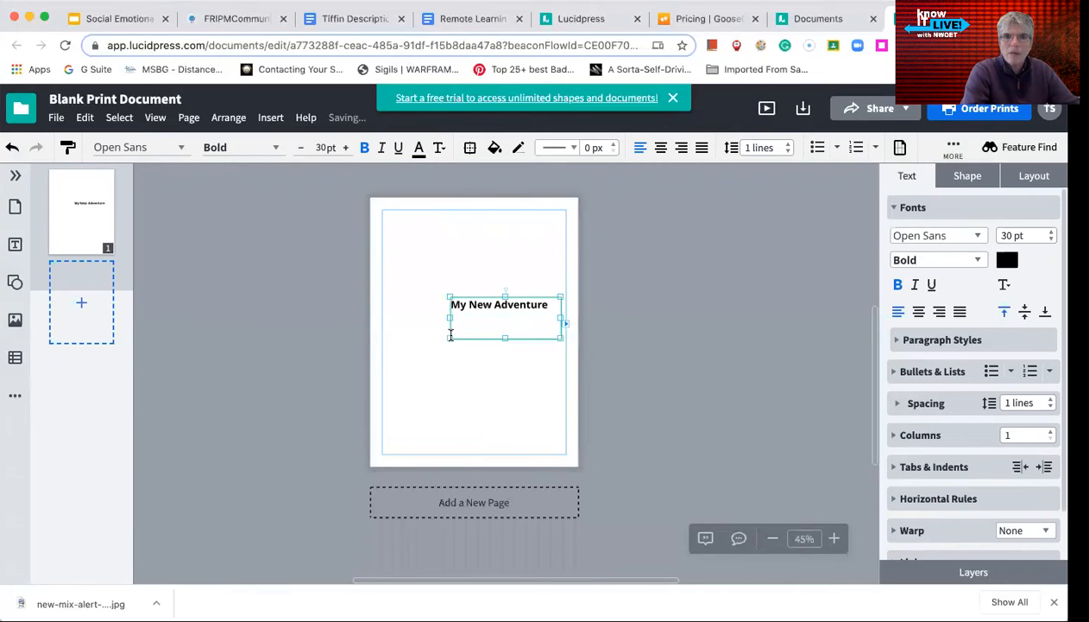
{"action": "left_click_drag", "start_coordinate": [448, 339], "coordinate": [415, 323]}
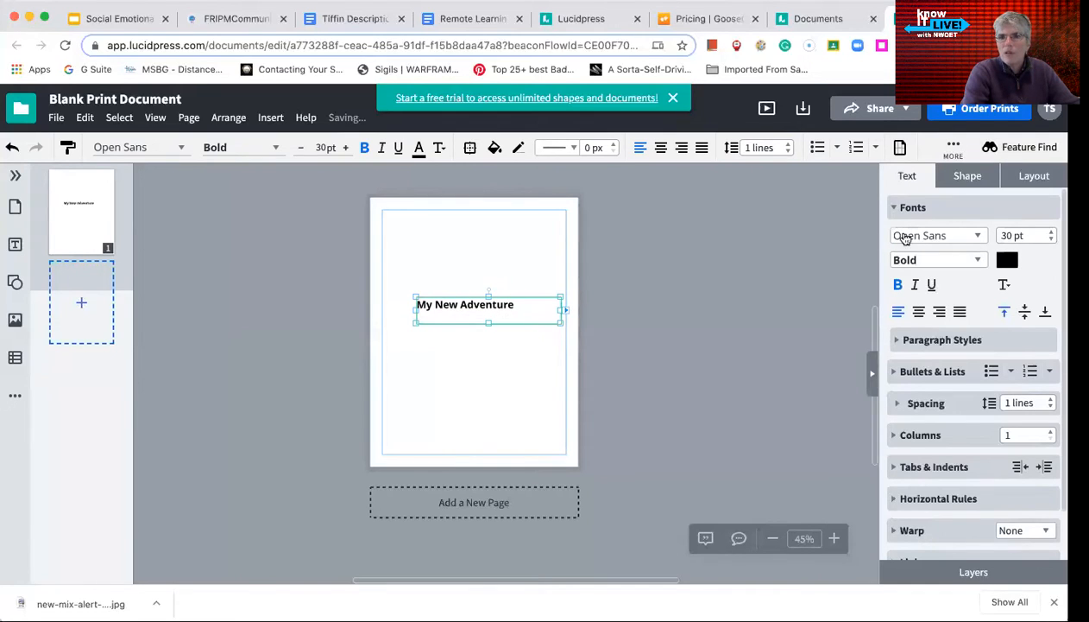
Try the heading's font size at 25 pt and set it to 29 pt
{"action": "left_click", "coordinate": [1050, 240]}
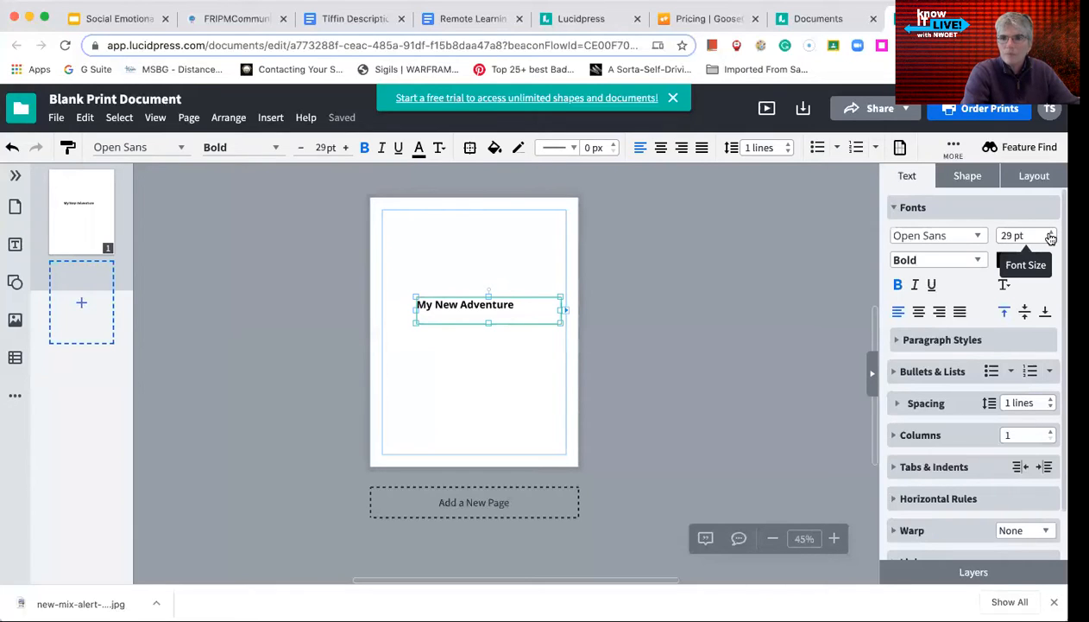
{"action": "left_click", "coordinate": [1051, 239]}
{"action": "left_click", "coordinate": [1051, 239]}
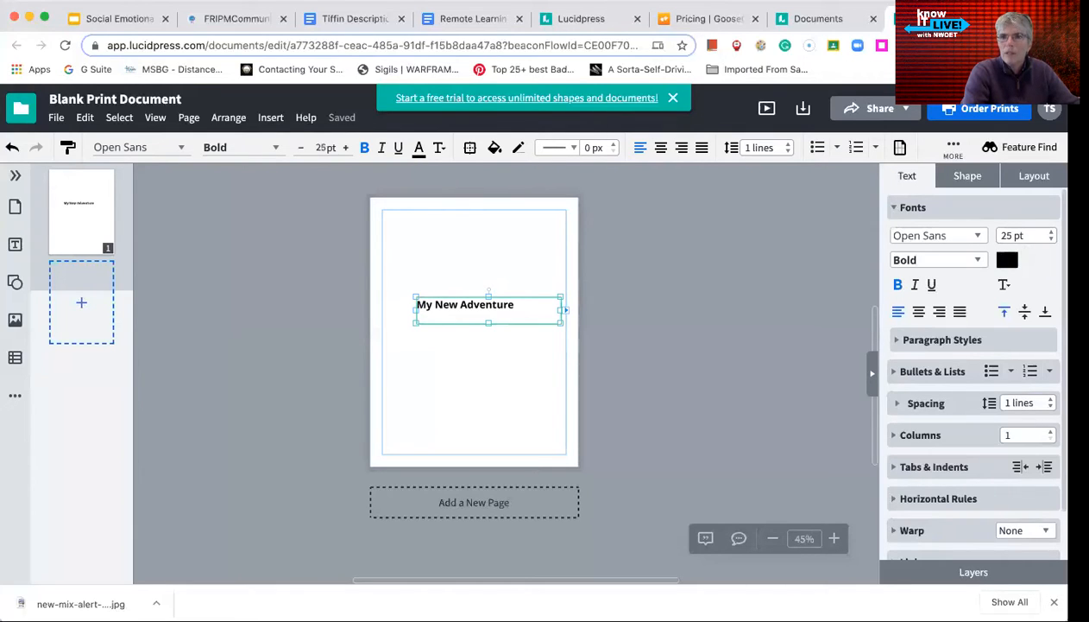
{"action": "left_click", "coordinate": [1051, 232]}
{"action": "left_click", "coordinate": [1050, 231]}
{"action": "left_click", "coordinate": [1051, 231]}
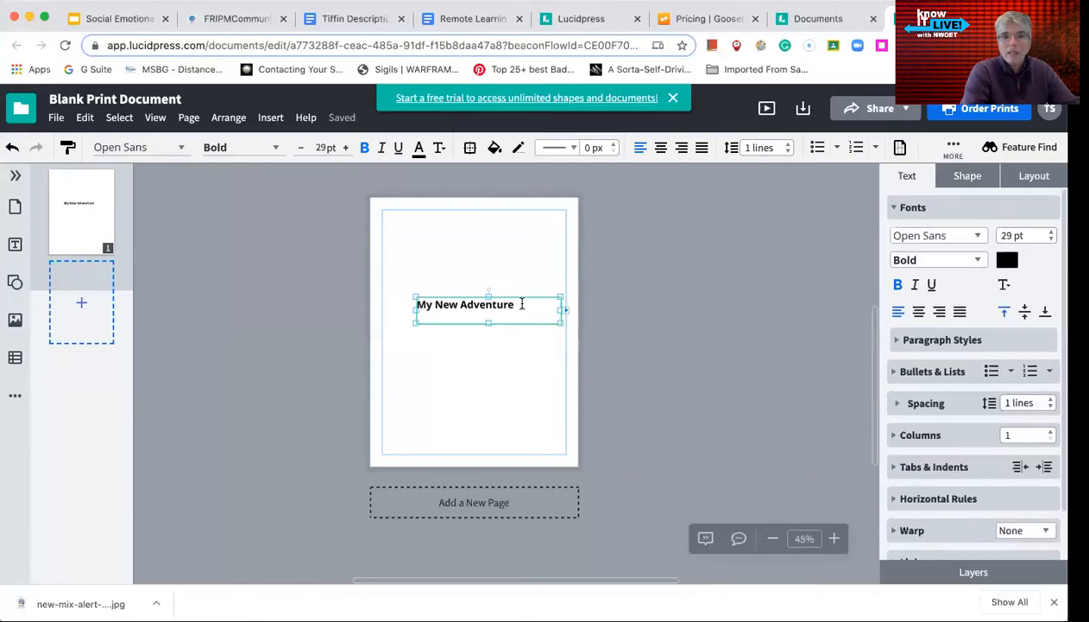
Set the font size of the "My New Adventure" heading to 38 pt and deselect the text
{"action": "left_click", "coordinate": [414, 295]}
{"action": "left_click", "coordinate": [1050, 232]}
{"action": "left_click", "coordinate": [1050, 231]}
{"action": "left_click", "coordinate": [1050, 231]}
{"action": "left_click", "coordinate": [1051, 231]}
{"action": "left_click", "coordinate": [1051, 232]}
{"action": "left_click", "coordinate": [1051, 232]}
{"action": "left_click", "coordinate": [1051, 231]}
{"action": "left_click", "coordinate": [1051, 232]}
{"action": "left_click", "coordinate": [1050, 231]}
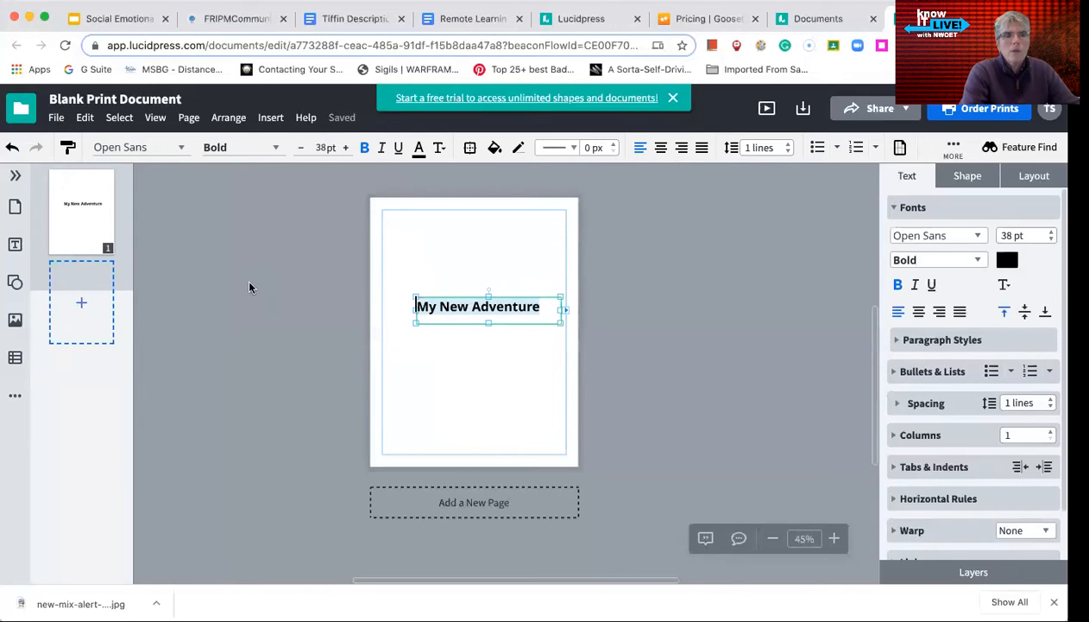
{"action": "left_click", "coordinate": [202, 260]}
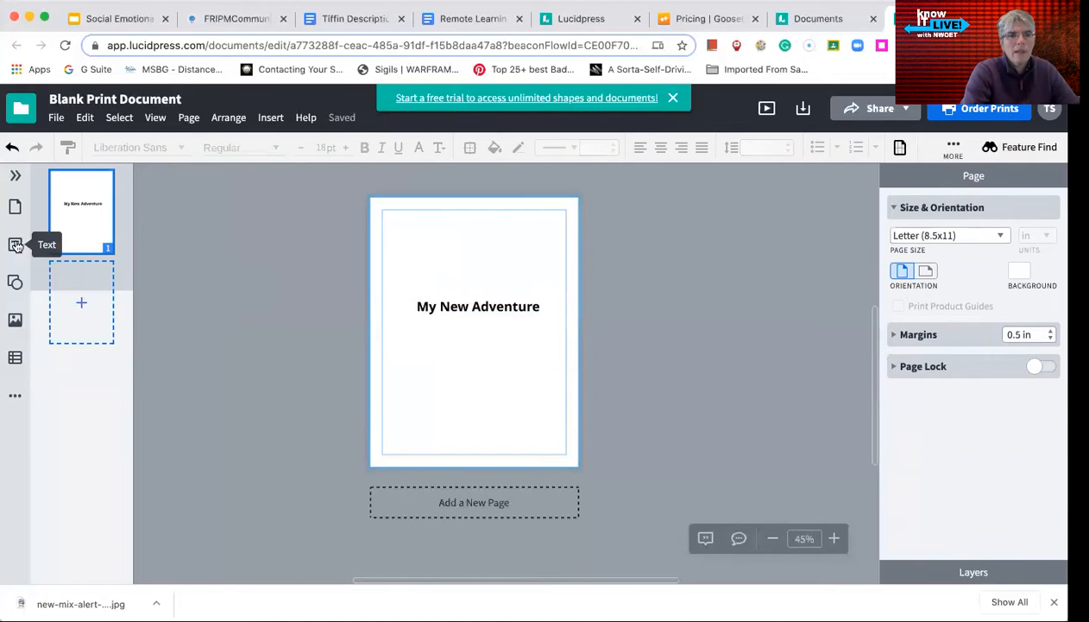
Add a square shape to the page and place it below the heading, near the page's lower-left corner
{"action": "left_click", "coordinate": [14, 283]}
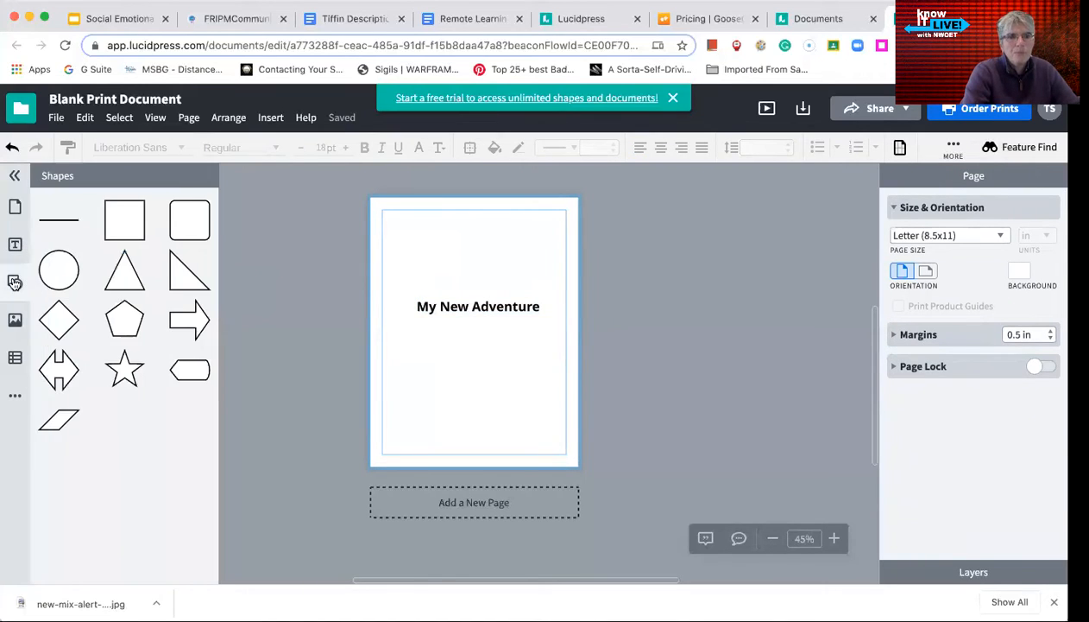
{"action": "left_click", "coordinate": [112, 231]}
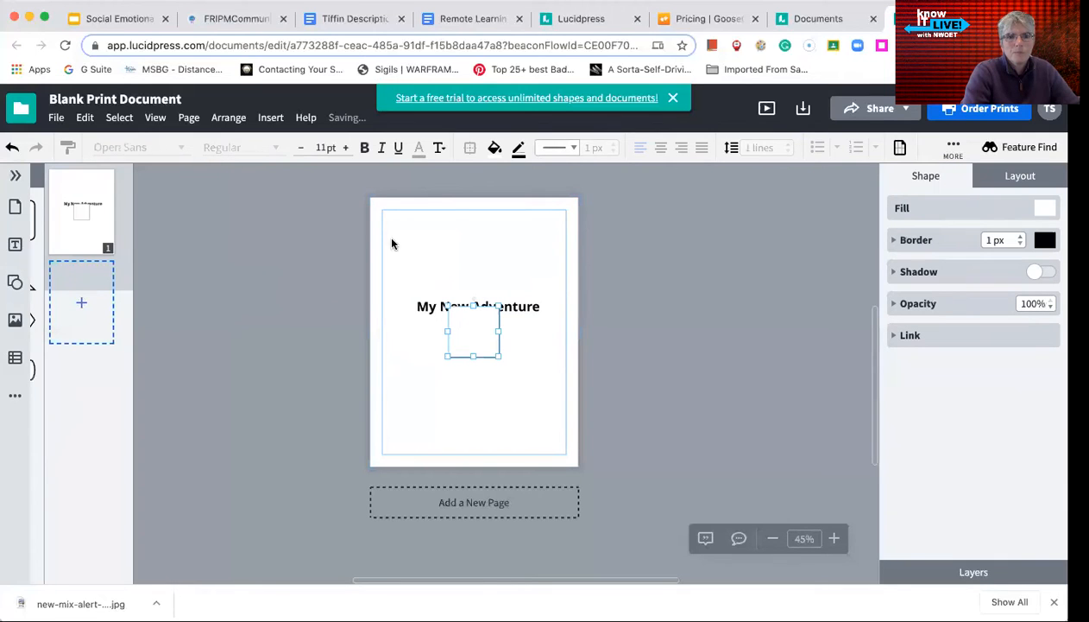
{"action": "left_click_drag", "start_coordinate": [467, 328], "coordinate": [415, 407]}
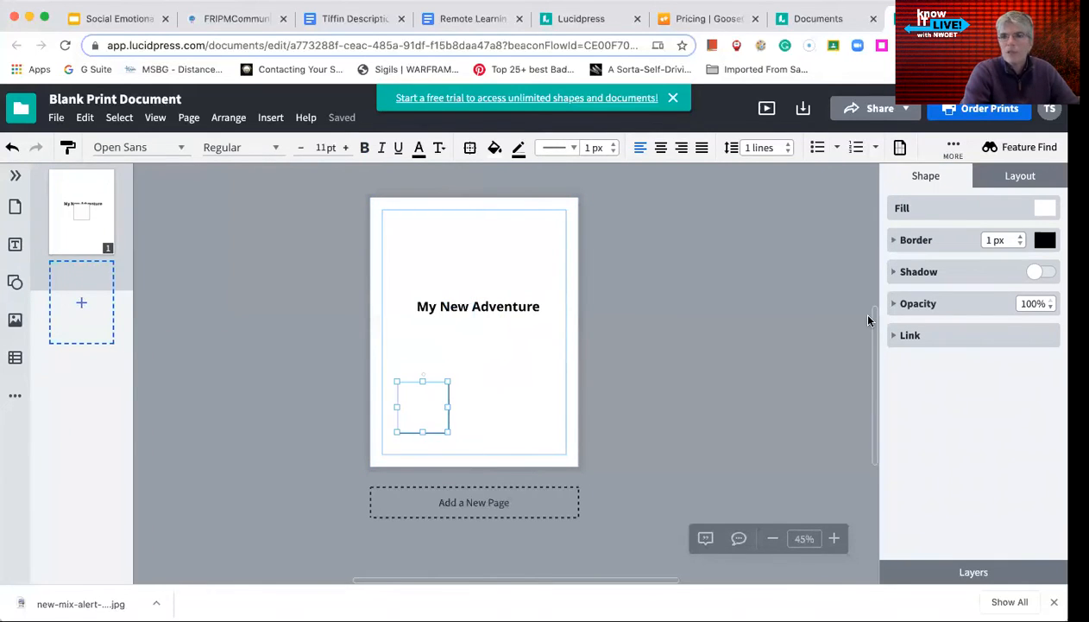
Fill the square with light green, set its border to 7 px, and look at its shadow options
{"action": "left_click", "coordinate": [1044, 209]}
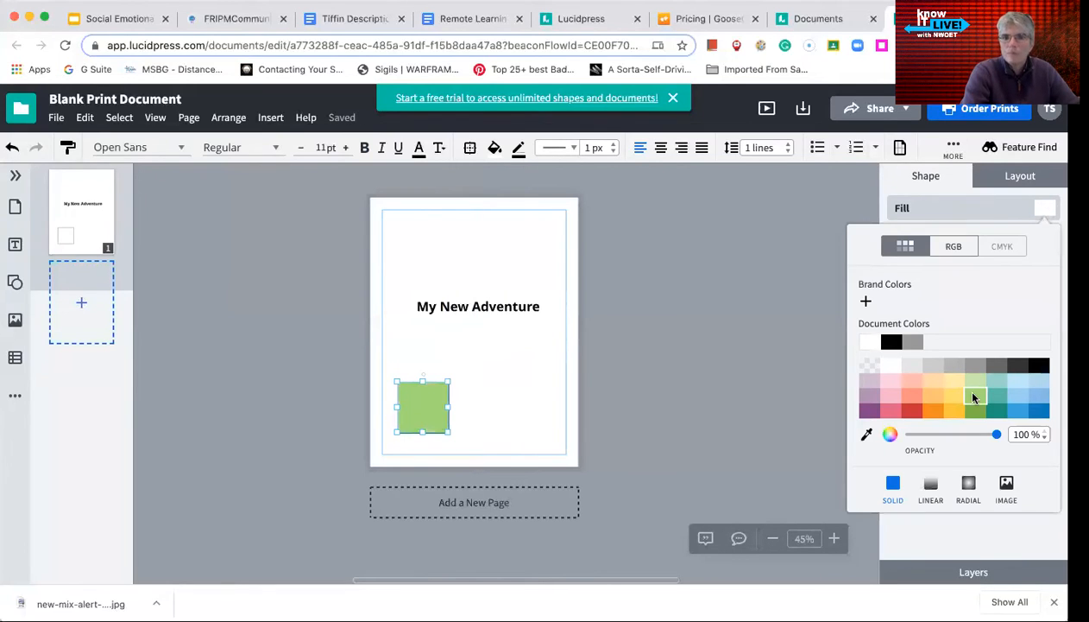
{"action": "left_click", "coordinate": [973, 388]}
{"action": "left_click", "coordinate": [1023, 239]}
{"action": "left_click", "coordinate": [1022, 239]}
{"action": "left_click", "coordinate": [1022, 239]}
{"action": "left_click", "coordinate": [1022, 238]}
{"action": "left_click", "coordinate": [1022, 238]}
{"action": "left_click", "coordinate": [1023, 238]}
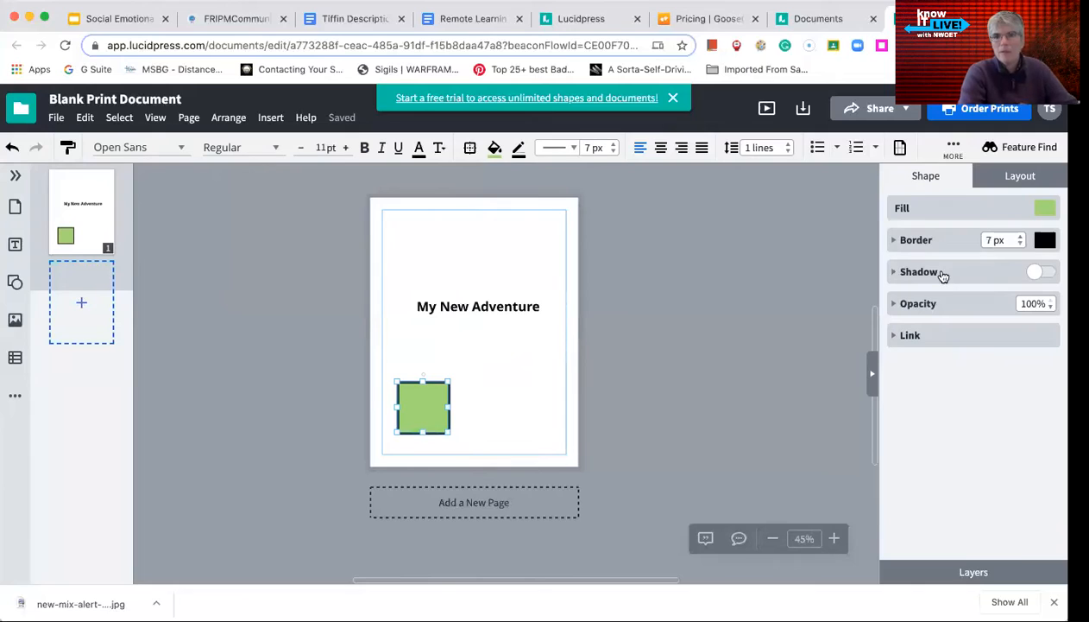
{"action": "left_click", "coordinate": [895, 273]}
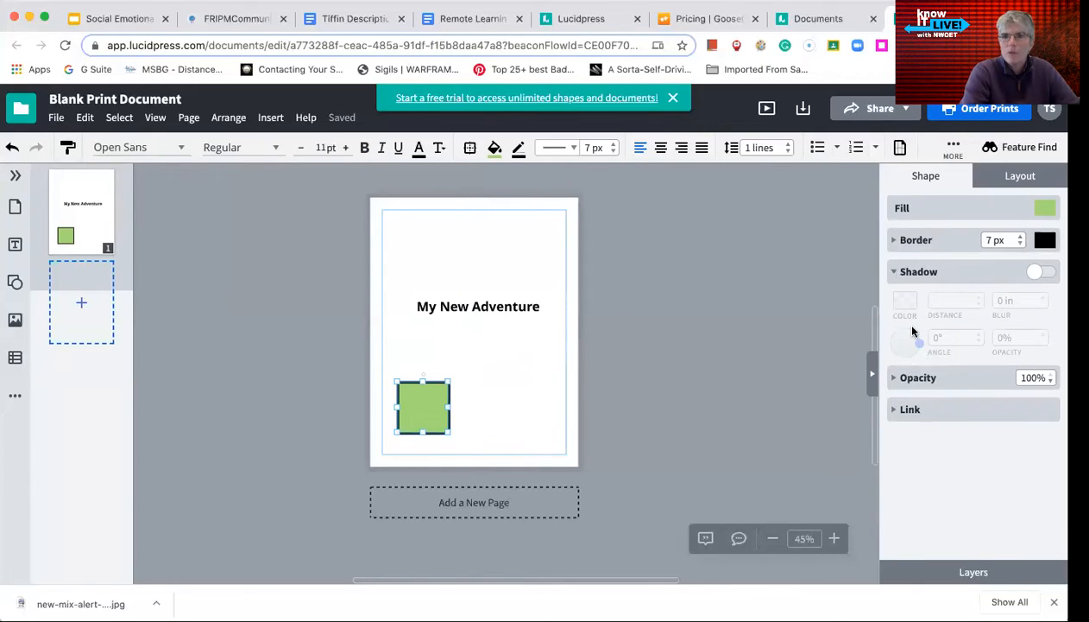
{"action": "left_click", "coordinate": [895, 273]}
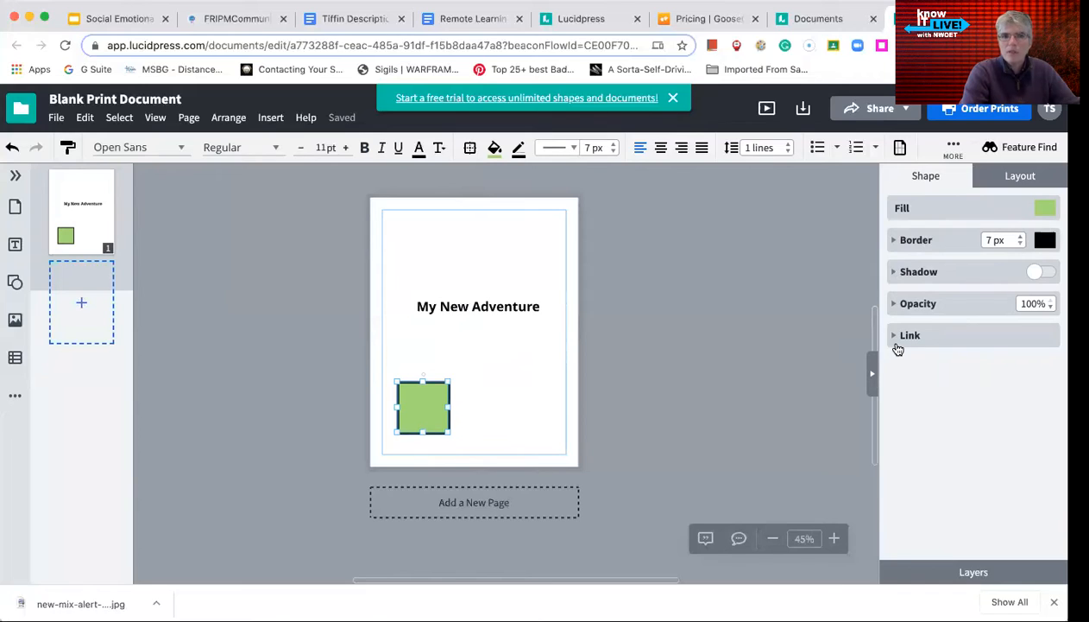
Open the Image Manager and upload the image slider_KnowIT NOW.jpg to My Images
{"action": "left_click", "coordinate": [15, 321]}
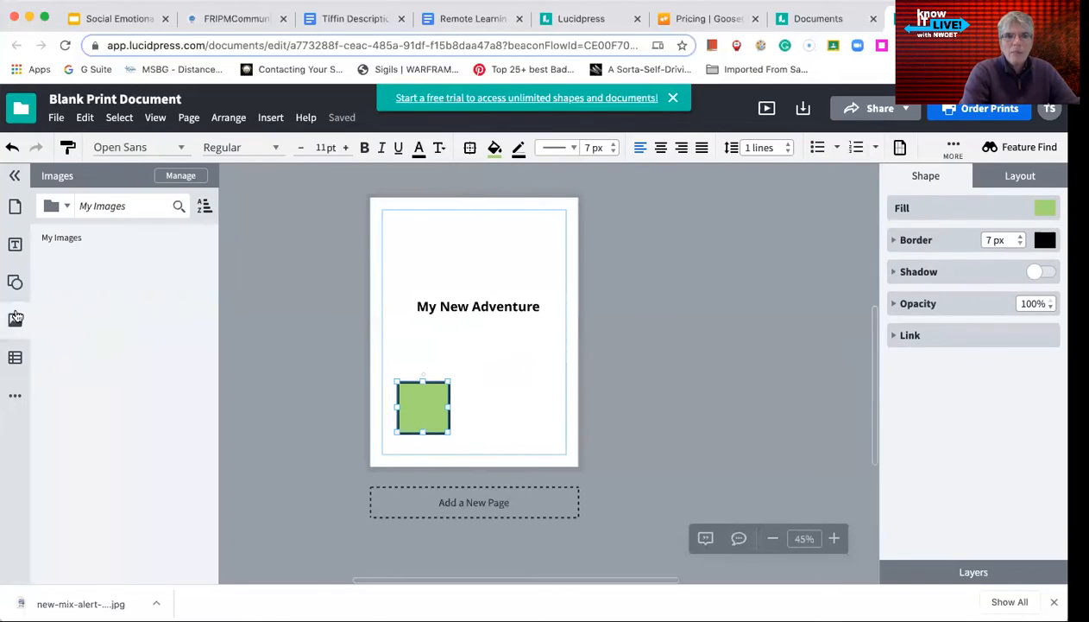
{"action": "left_click", "coordinate": [69, 208]}
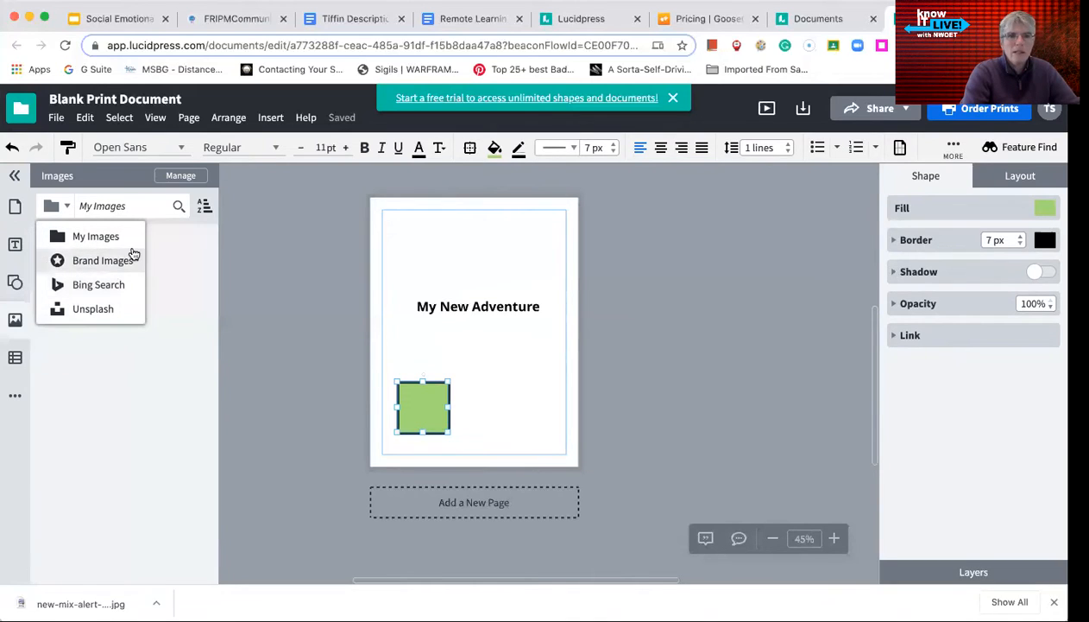
{"action": "left_click", "coordinate": [182, 177]}
{"action": "left_click", "coordinate": [181, 176]}
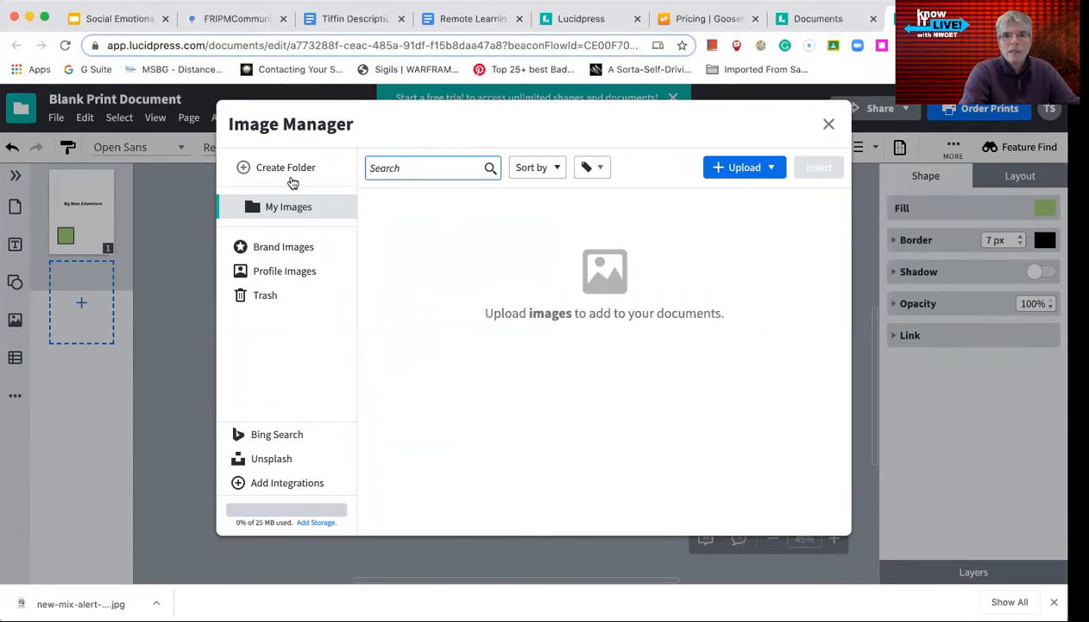
{"action": "left_click", "coordinate": [777, 171]}
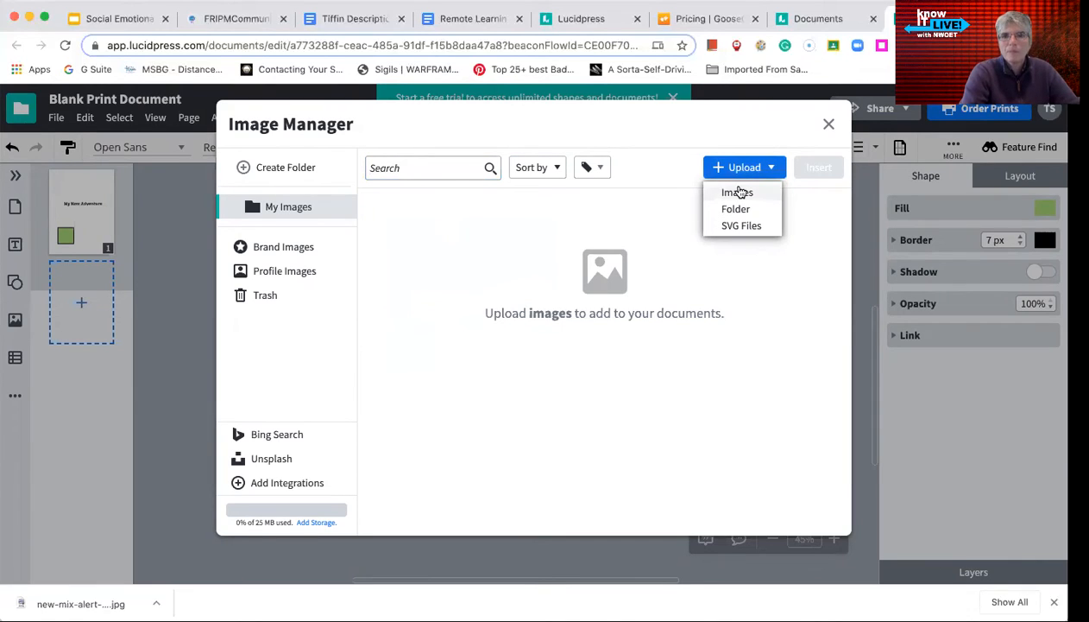
{"action": "left_click", "coordinate": [739, 192]}
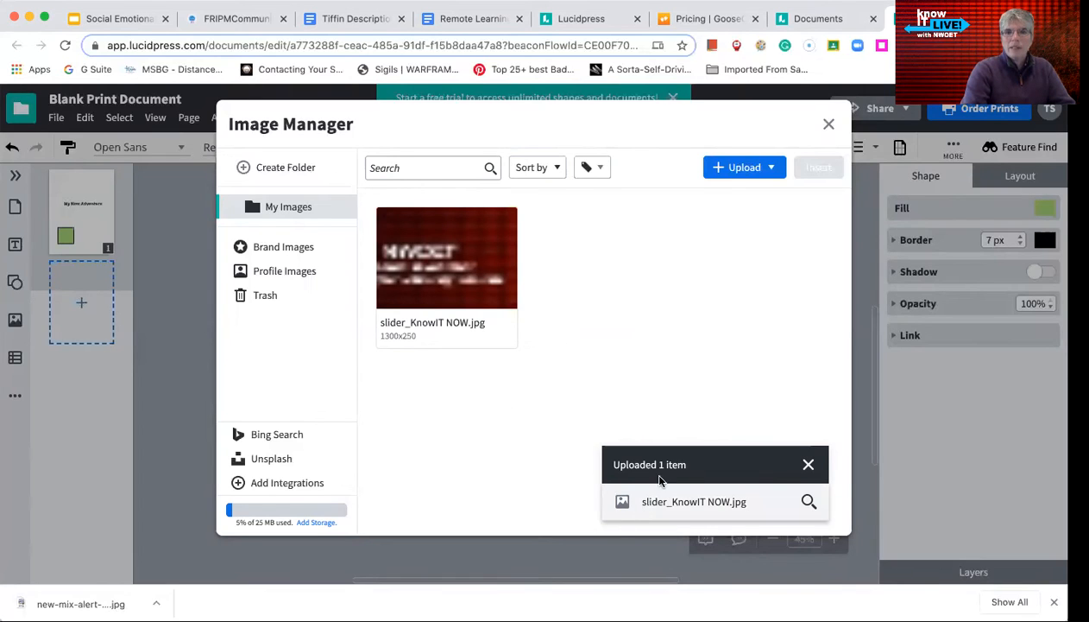
{"action": "left_click", "coordinate": [773, 167]}
{"action": "left_click", "coordinate": [670, 303]}
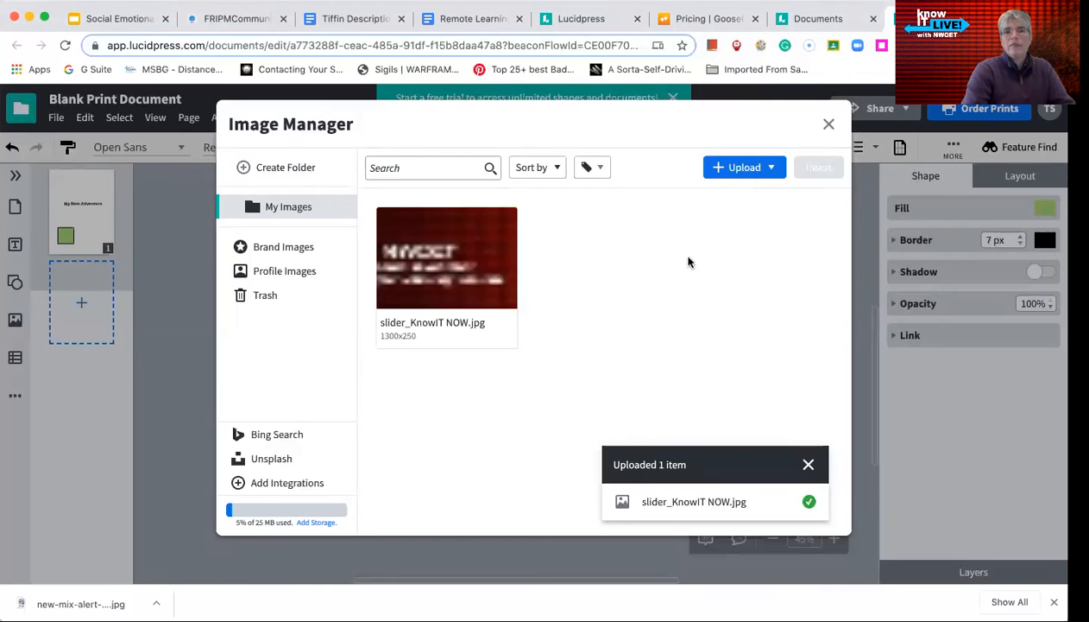
{"action": "left_click", "coordinate": [771, 169]}
{"action": "left_click", "coordinate": [657, 293]}
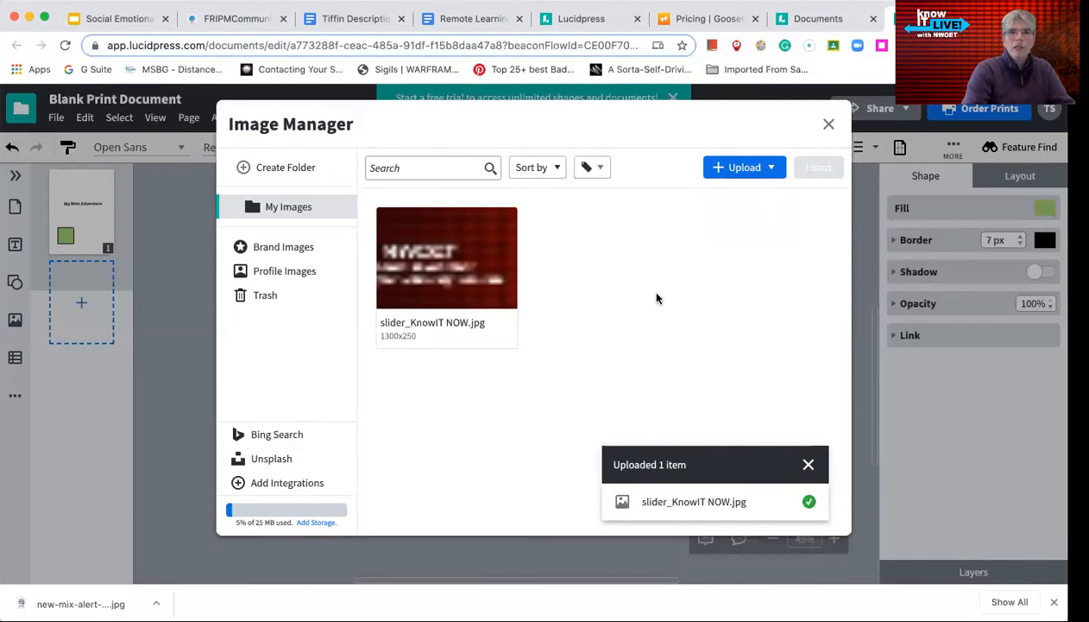
Insert slider_KnowIT NOW.jpg on the page and size it as a banner across the width between the margins at the top
{"action": "left_click", "coordinate": [808, 465]}
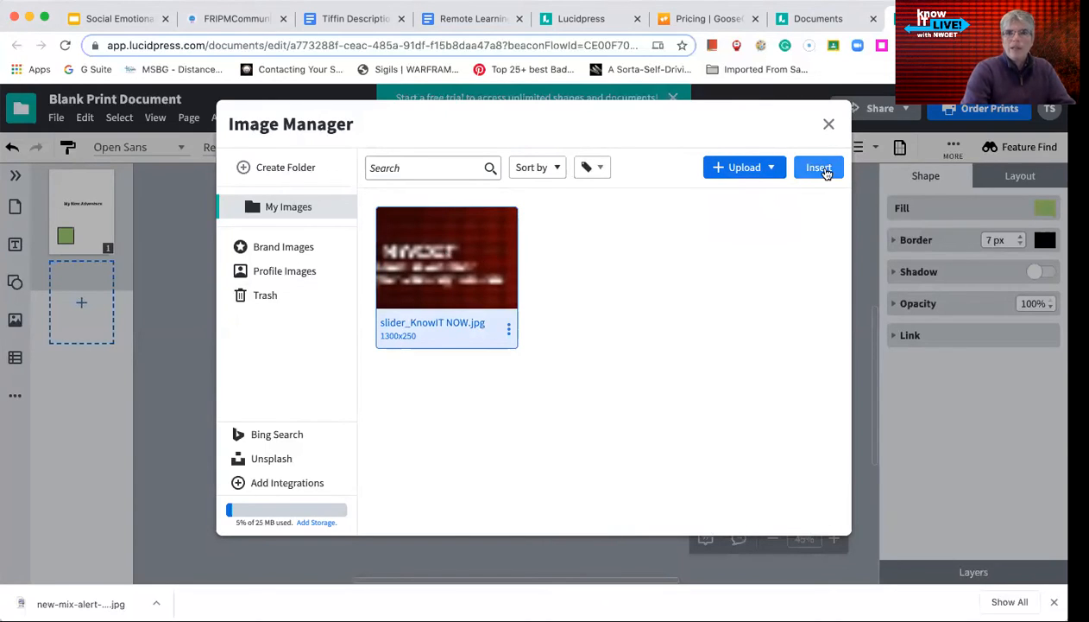
{"action": "left_click", "coordinate": [822, 170]}
{"action": "left_click_drag", "start_coordinate": [489, 328], "coordinate": [568, 243]}
{"action": "left_click_drag", "start_coordinate": [484, 243], "coordinate": [484, 237]}
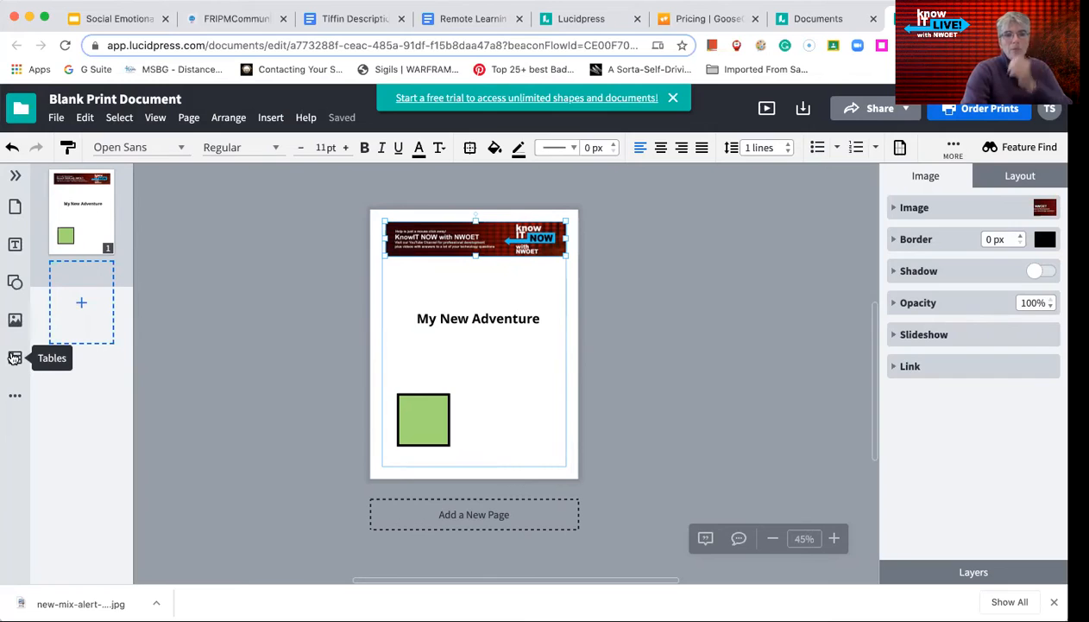
Insert a table with 4 rows and 4 columns and enlarge it toward the page's left margin
{"action": "left_click", "coordinate": [15, 357]}
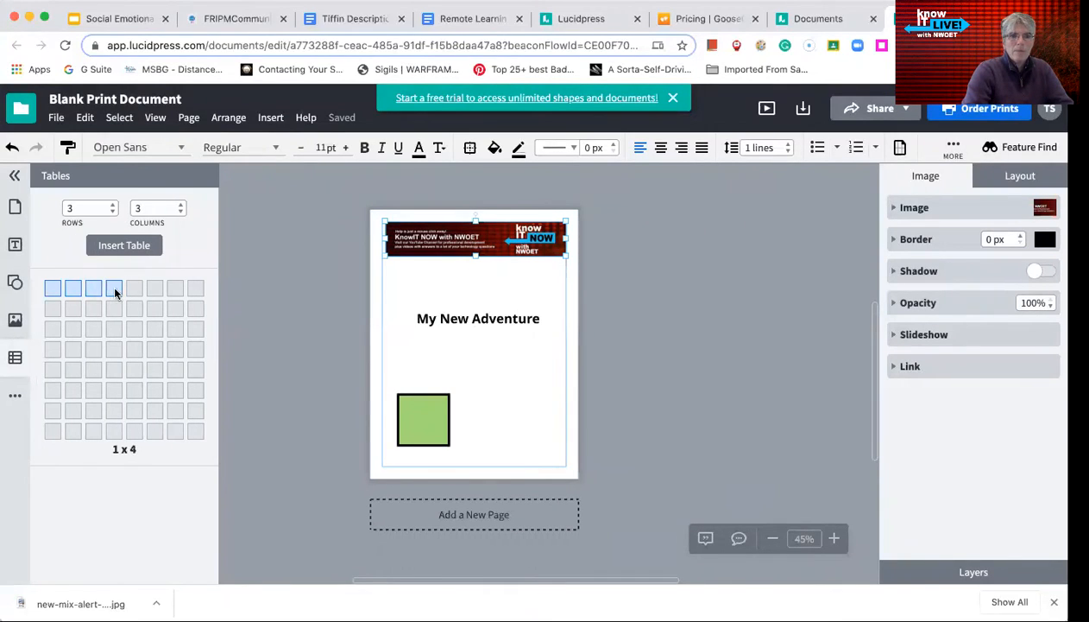
{"action": "left_click", "coordinate": [113, 349]}
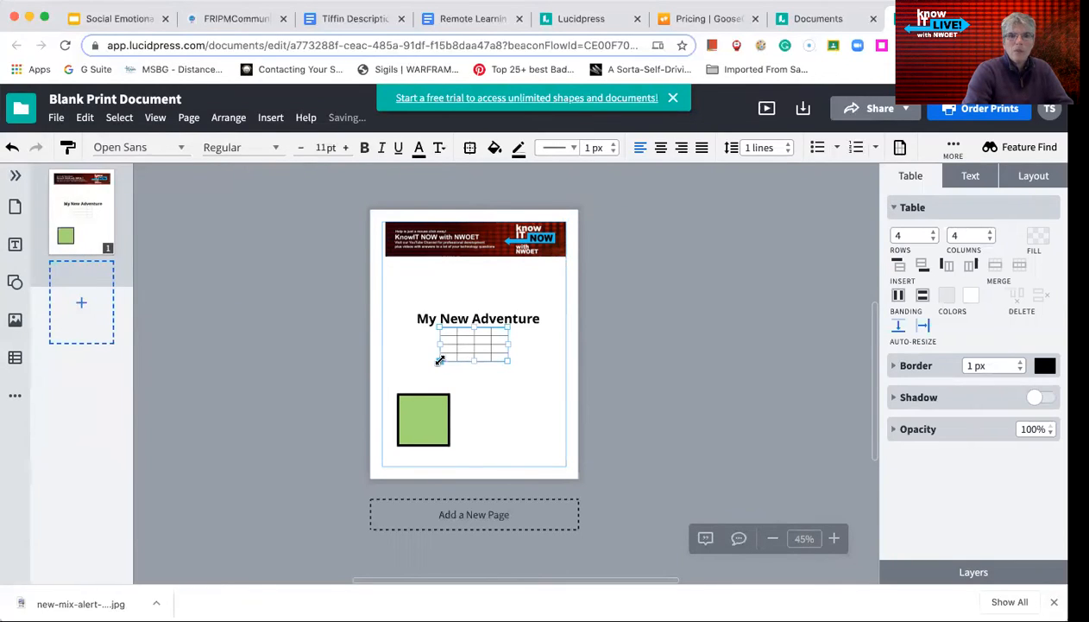
{"action": "left_click_drag", "start_coordinate": [441, 360], "coordinate": [391, 377]}
Move the "My New Adventure" heading directly beneath the banner and the table directly beneath the heading
{"action": "left_click_drag", "start_coordinate": [452, 318], "coordinate": [436, 263]}
{"action": "left_click", "coordinate": [445, 316]}
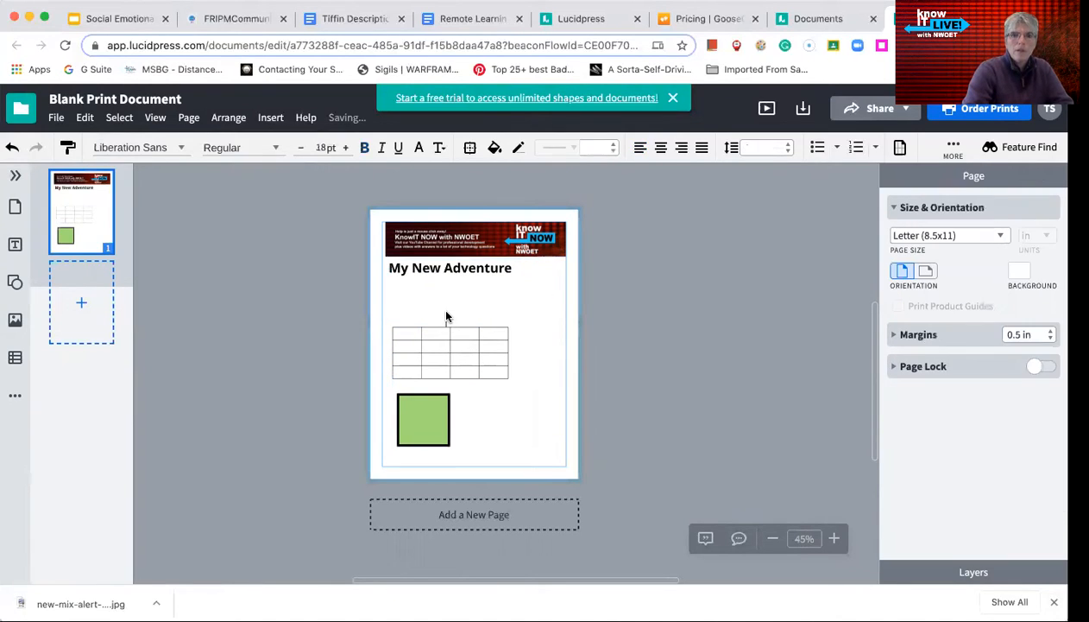
{"action": "left_click", "coordinate": [447, 336]}
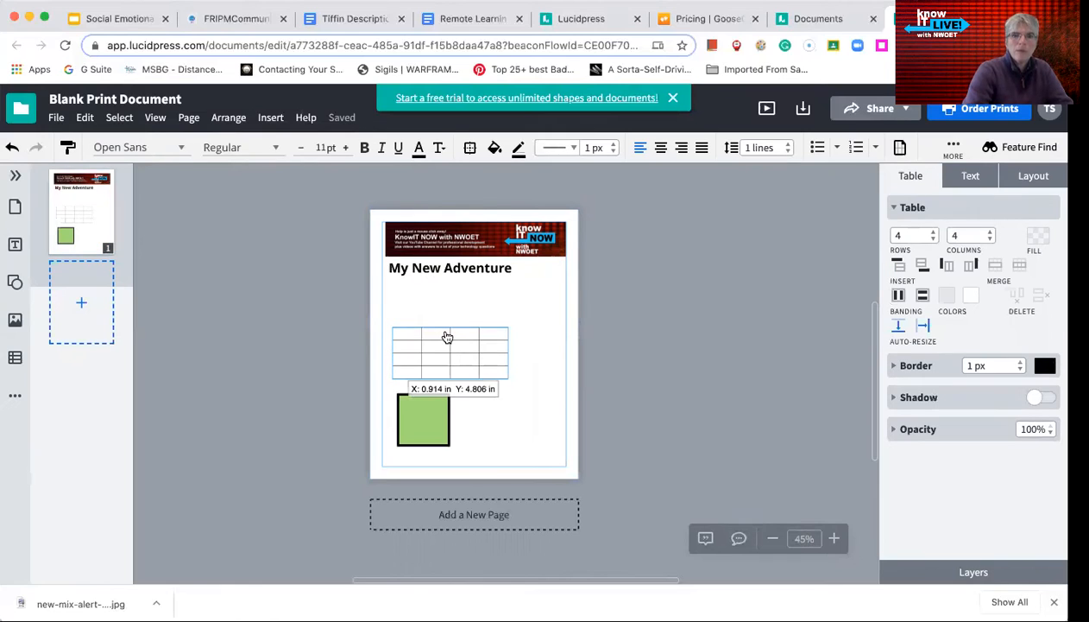
{"action": "left_click", "coordinate": [439, 335]}
{"action": "left_click_drag", "start_coordinate": [439, 335], "coordinate": [433, 284]}
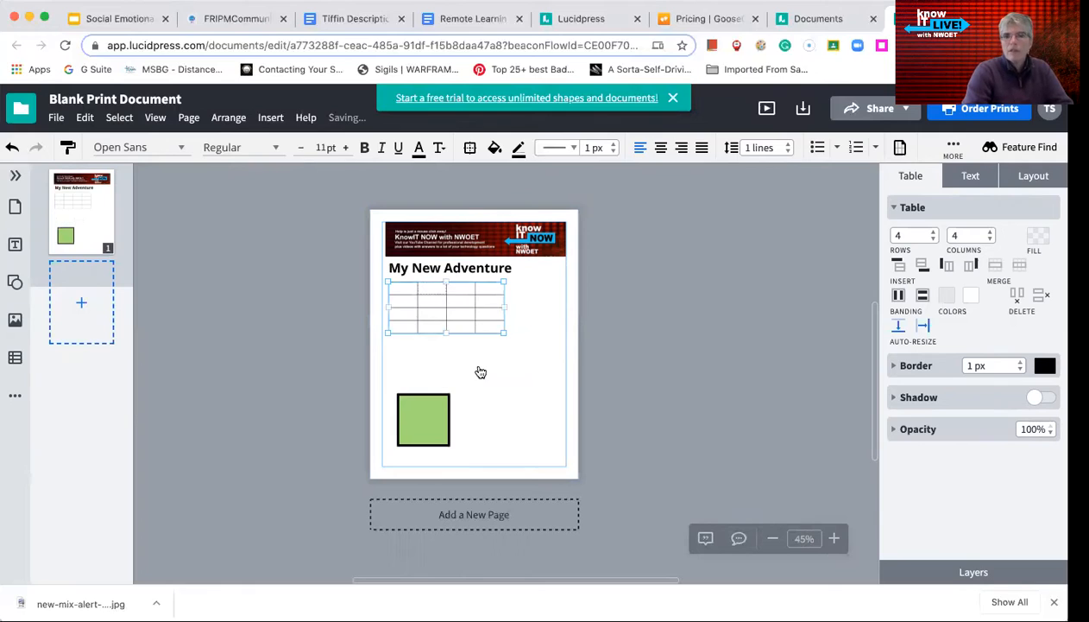
Set the page zoom to 100% and bring the banner, heading and table into view
{"action": "left_click", "coordinate": [790, 536]}
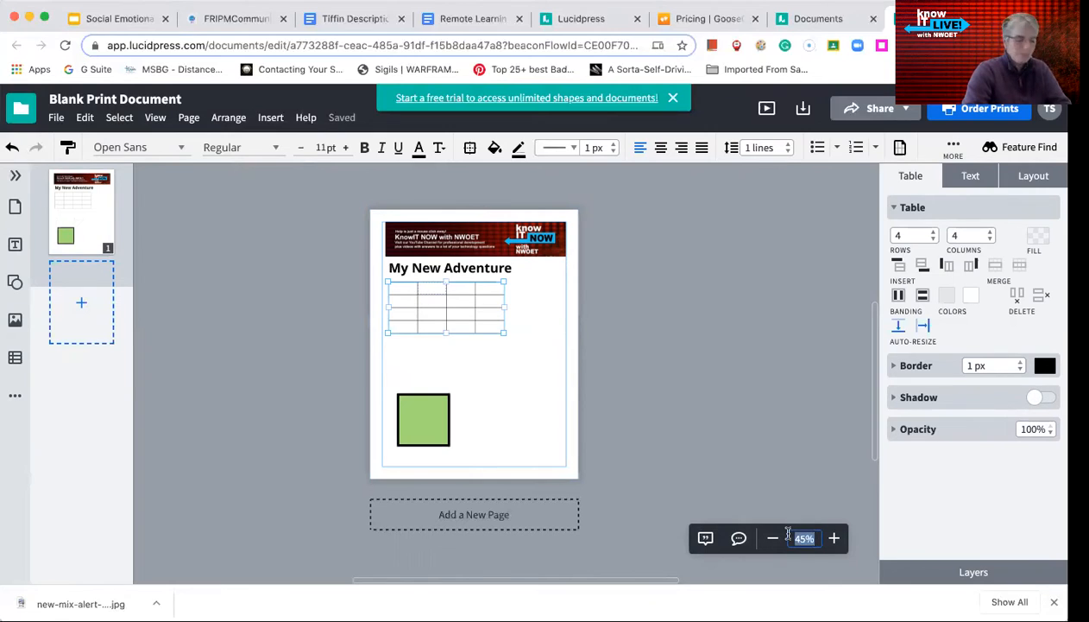
{"action": "type", "text": "100"}
{"action": "key", "text": "Return"}
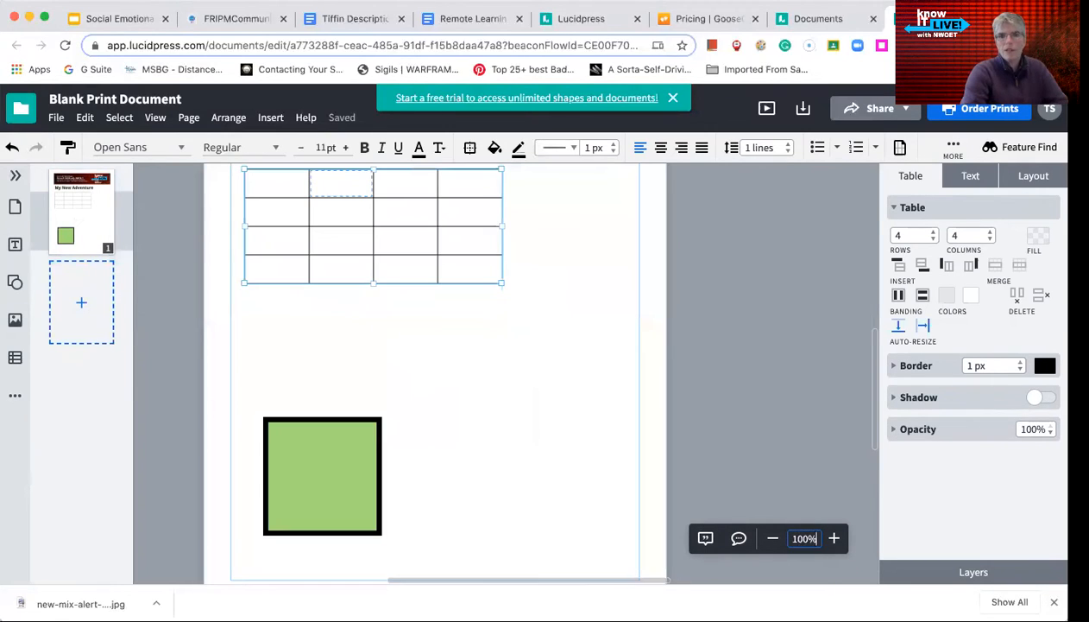
{"action": "scroll", "coordinate": [497, 490], "scroll_direction": "up", "scroll_amount": 5}
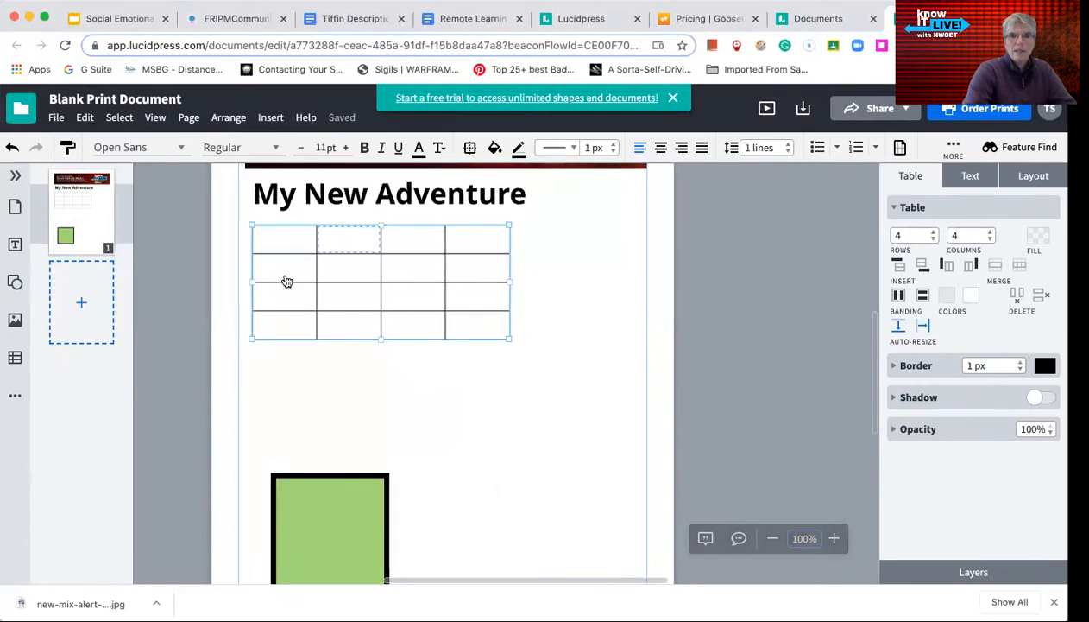
{"action": "scroll", "coordinate": [287, 282], "scroll_direction": "down", "scroll_amount": 2}
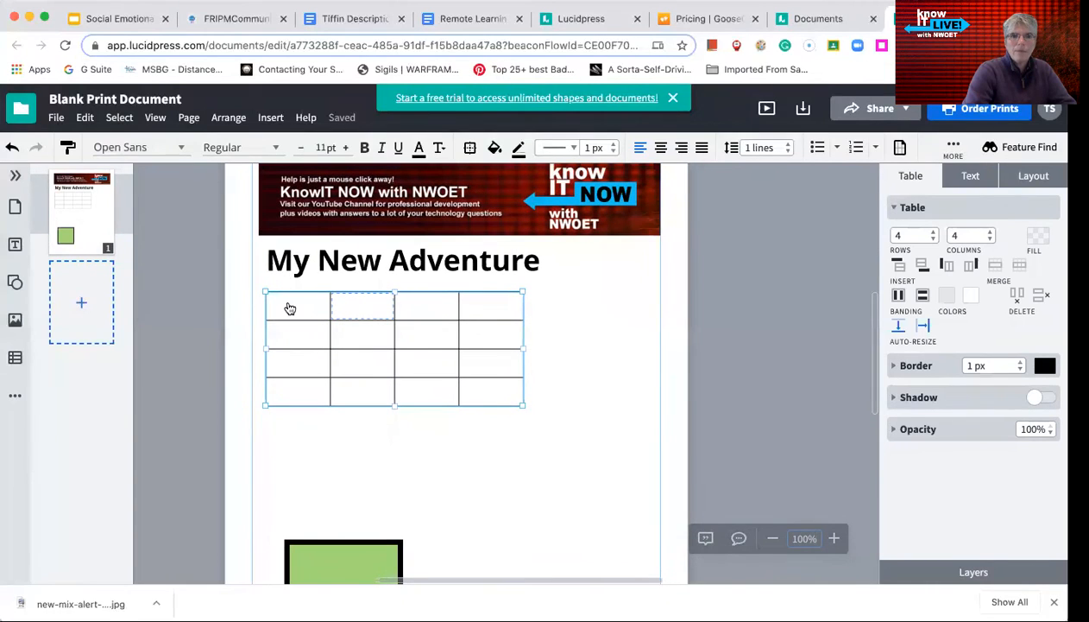
Browse the button styles, add a home button in the filled square style, and place it below and to the right of the table
{"action": "left_click", "coordinate": [14, 396]}
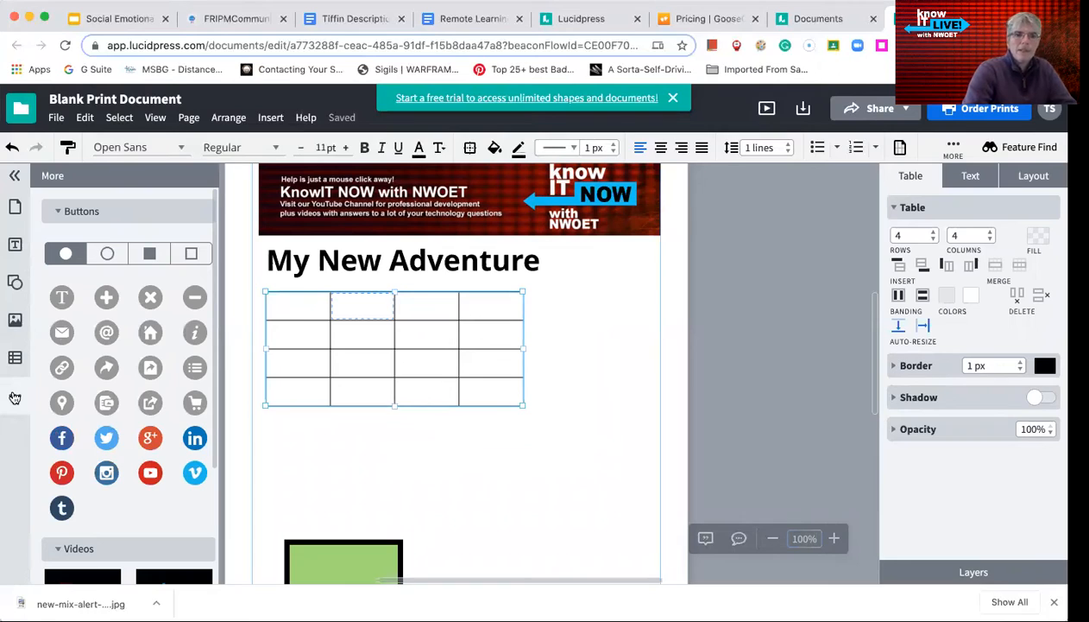
{"action": "left_click", "coordinate": [107, 254]}
{"action": "left_click", "coordinate": [145, 257]}
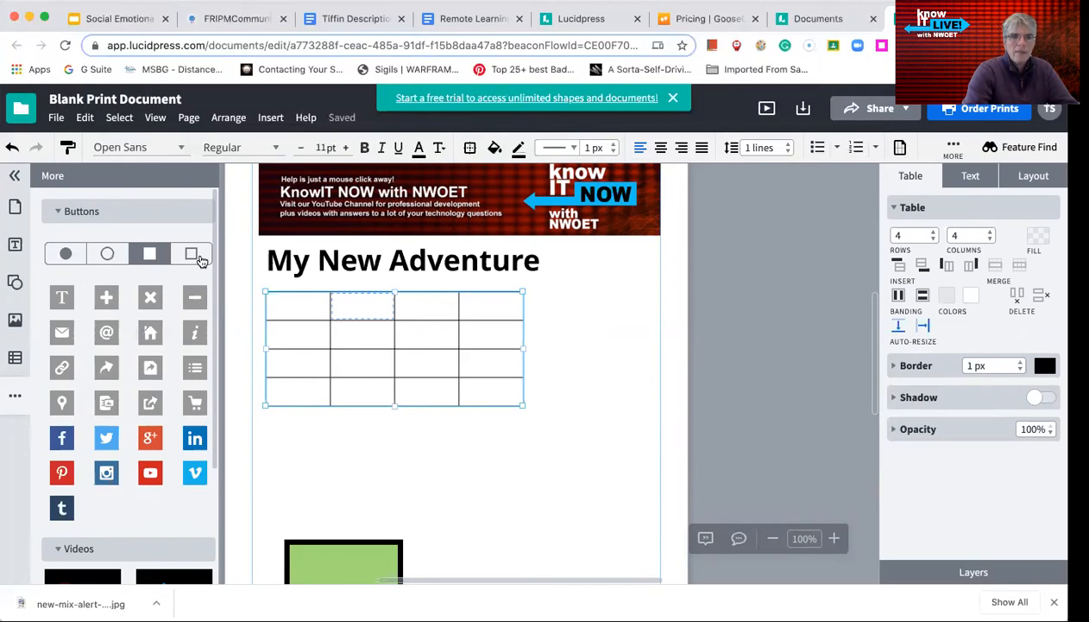
{"action": "left_click", "coordinate": [197, 259]}
{"action": "left_click", "coordinate": [150, 256]}
{"action": "left_click", "coordinate": [150, 332]}
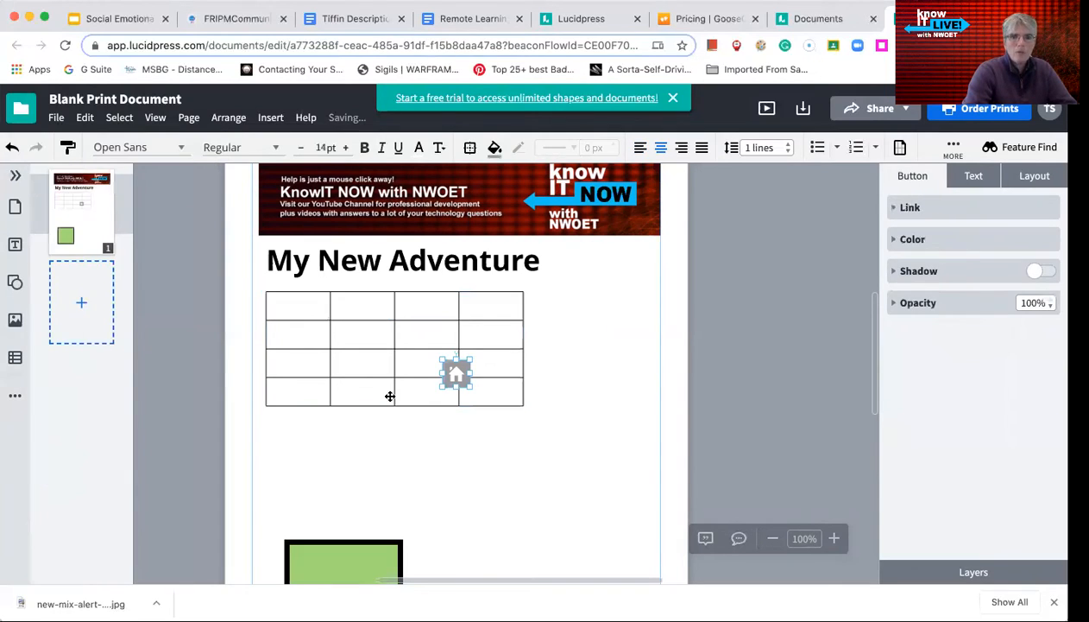
{"action": "left_click_drag", "start_coordinate": [451, 373], "coordinate": [587, 458]}
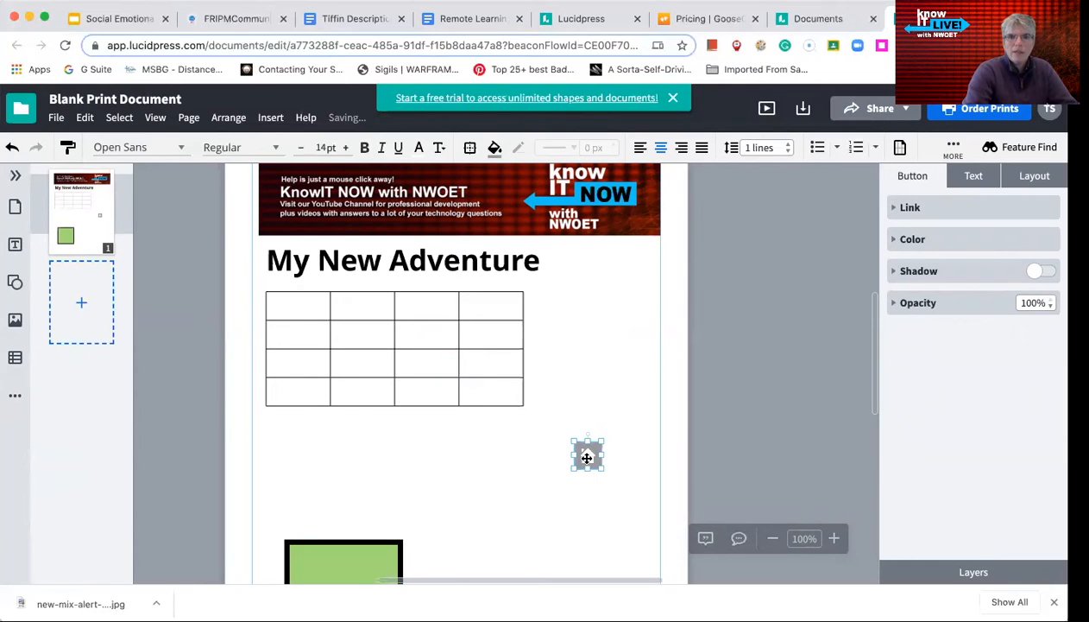
Try a thinner border on the table and restore its width to 1 px
{"action": "left_click", "coordinate": [497, 404]}
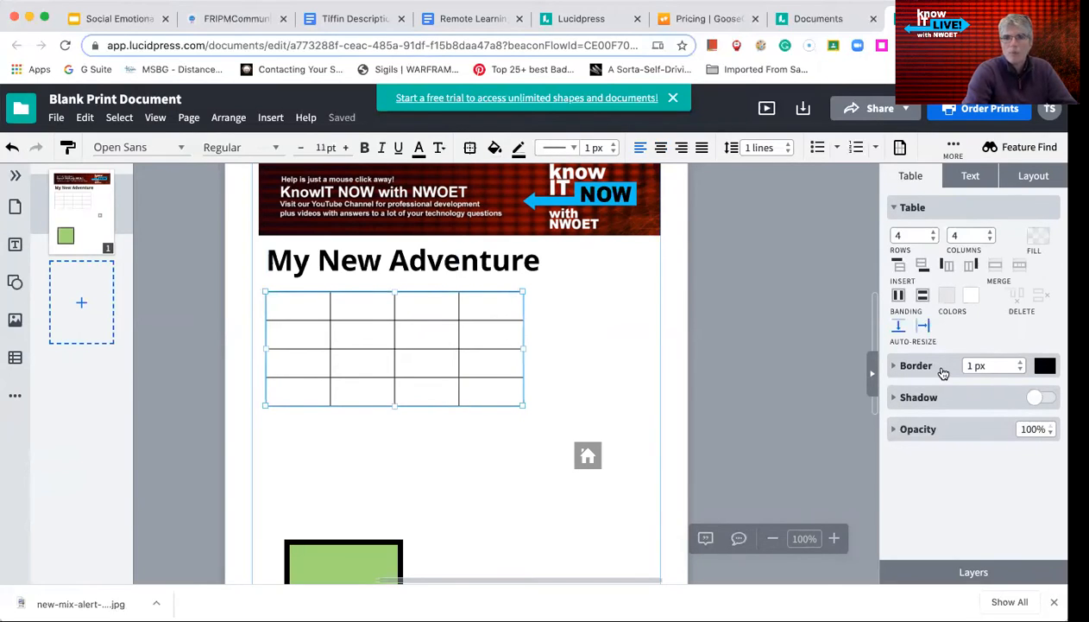
{"action": "left_click", "coordinate": [1020, 369]}
{"action": "left_click", "coordinate": [1021, 362]}
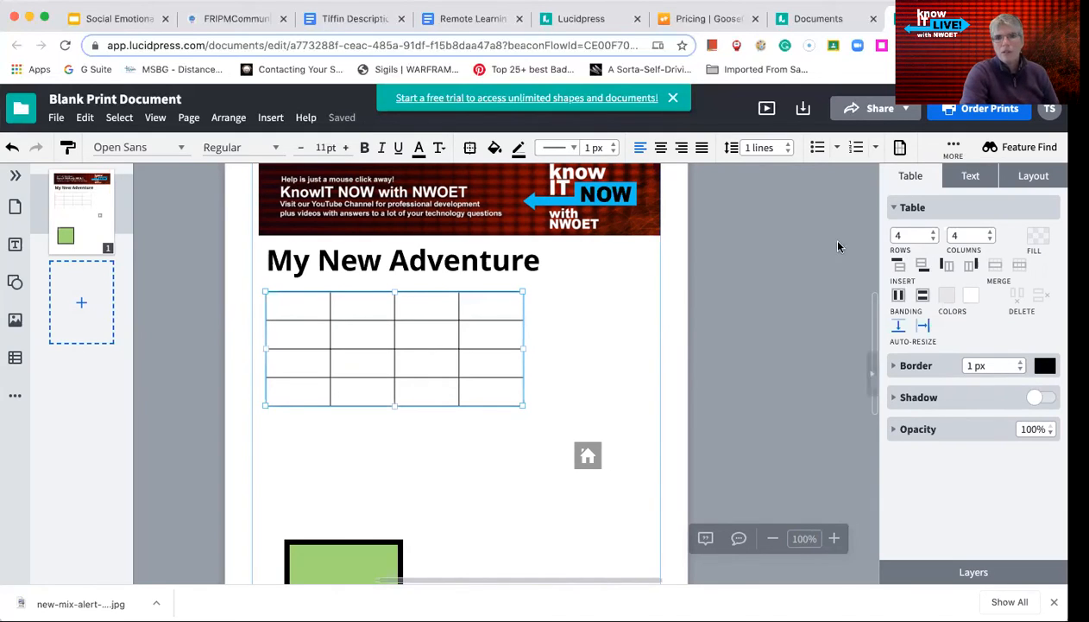
Select the banner image to view its properties, and look through the available buttons, videos and advanced elements
{"action": "left_click", "coordinate": [453, 190]}
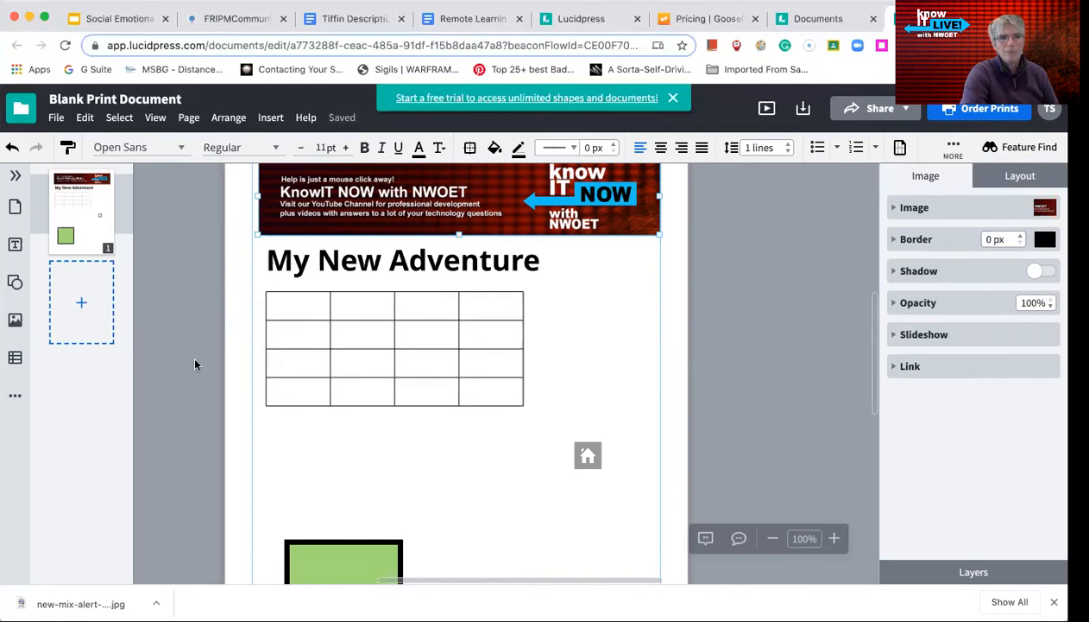
{"action": "left_click", "coordinate": [17, 397]}
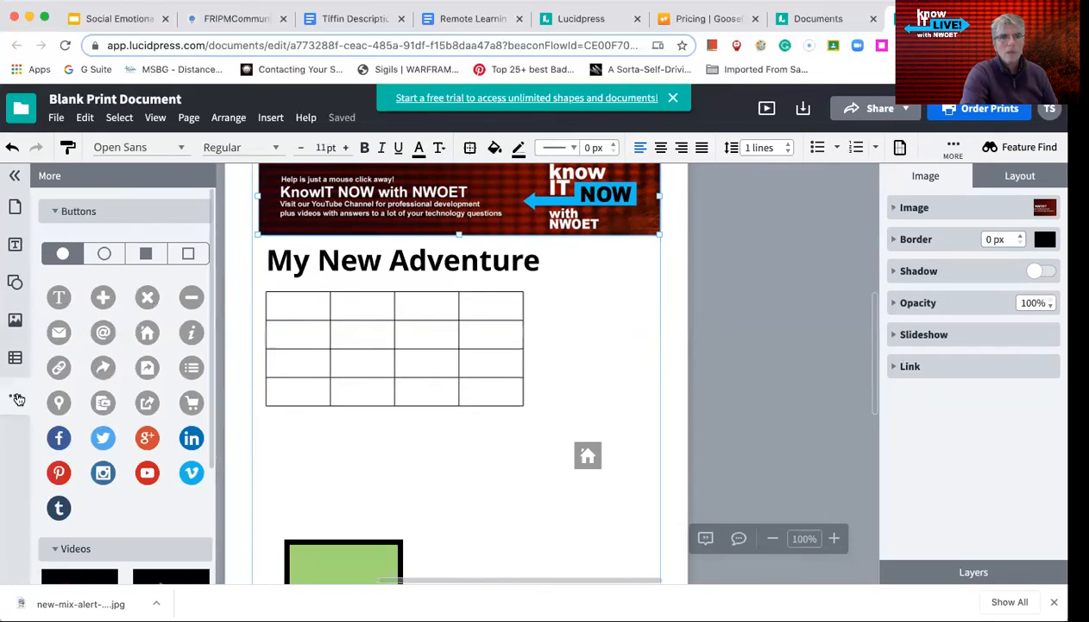
{"action": "scroll", "coordinate": [134, 404], "scroll_direction": "down", "scroll_amount": 5}
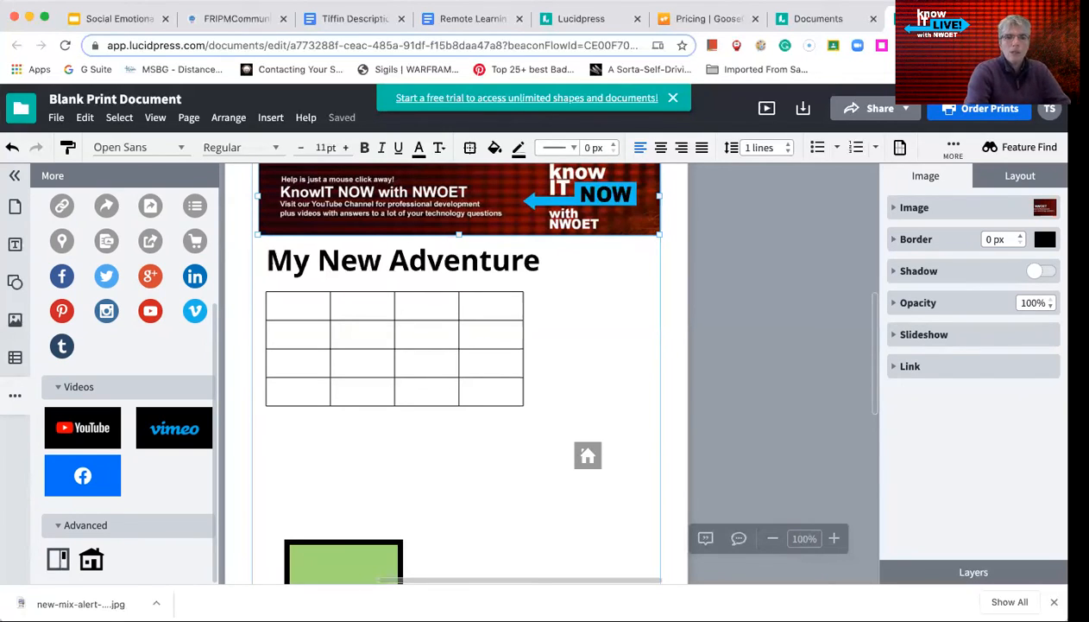
{"action": "scroll", "coordinate": [154, 506], "scroll_direction": "up", "scroll_amount": 4}
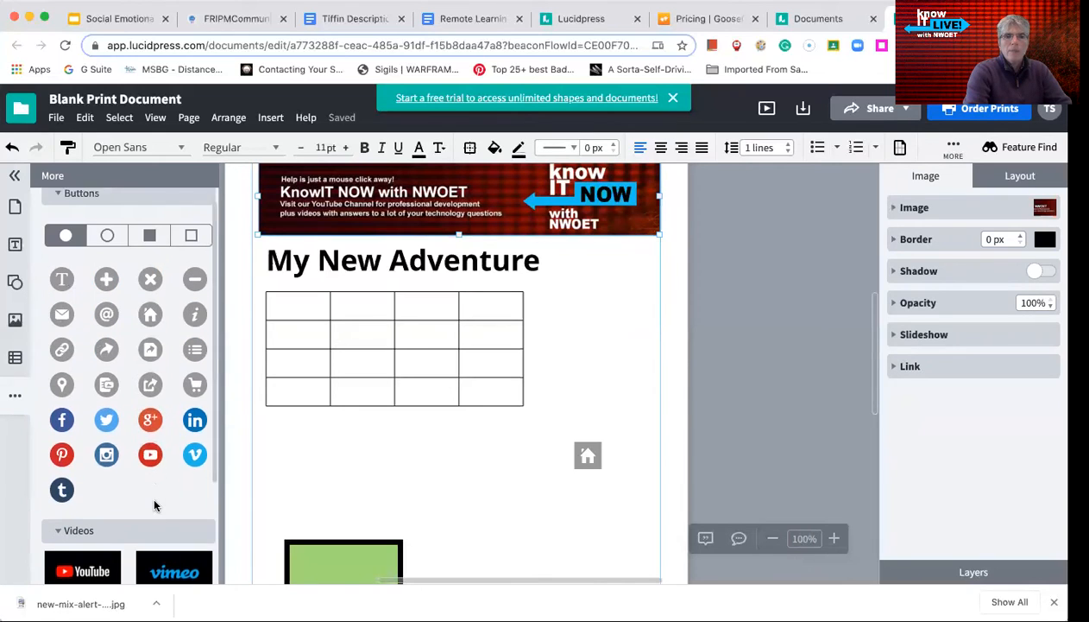
Add a second page to the document and place a YouTube video on it
{"action": "left_click", "coordinate": [15, 181]}
{"action": "left_click", "coordinate": [81, 307]}
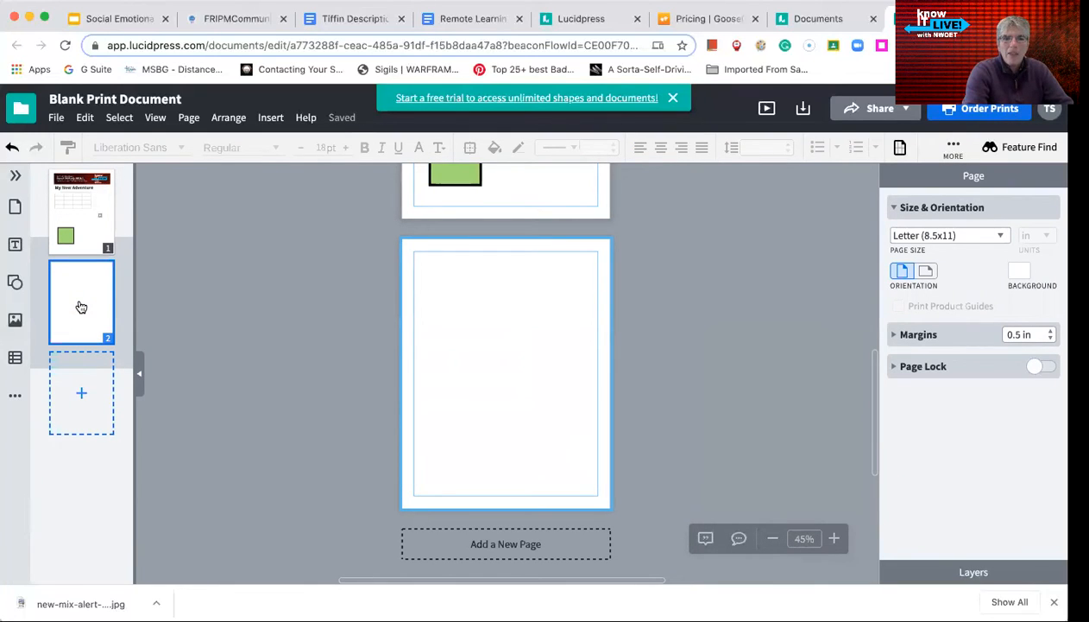
{"action": "left_click", "coordinate": [16, 391]}
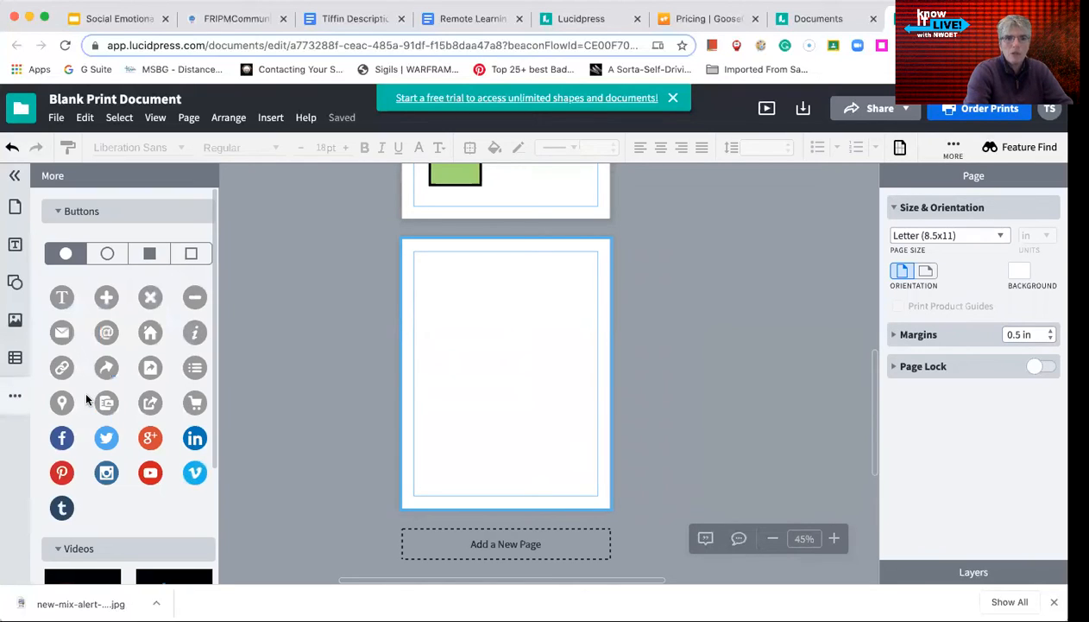
{"action": "scroll", "coordinate": [85, 393], "scroll_direction": "down", "scroll_amount": 4}
{"action": "left_click", "coordinate": [89, 445]}
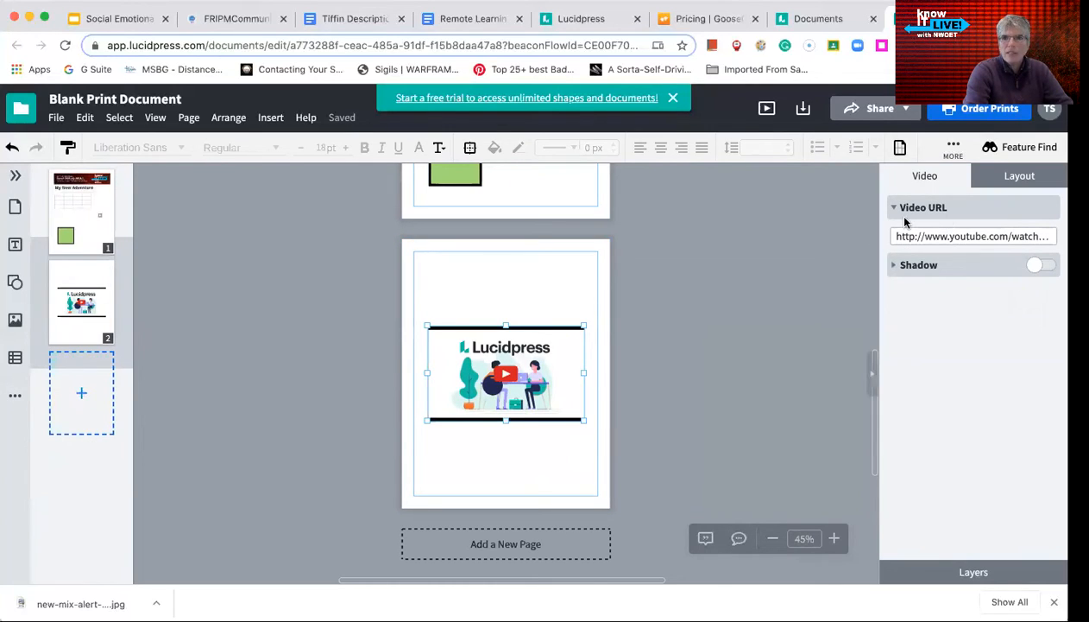
{"action": "left_click", "coordinate": [923, 237]}
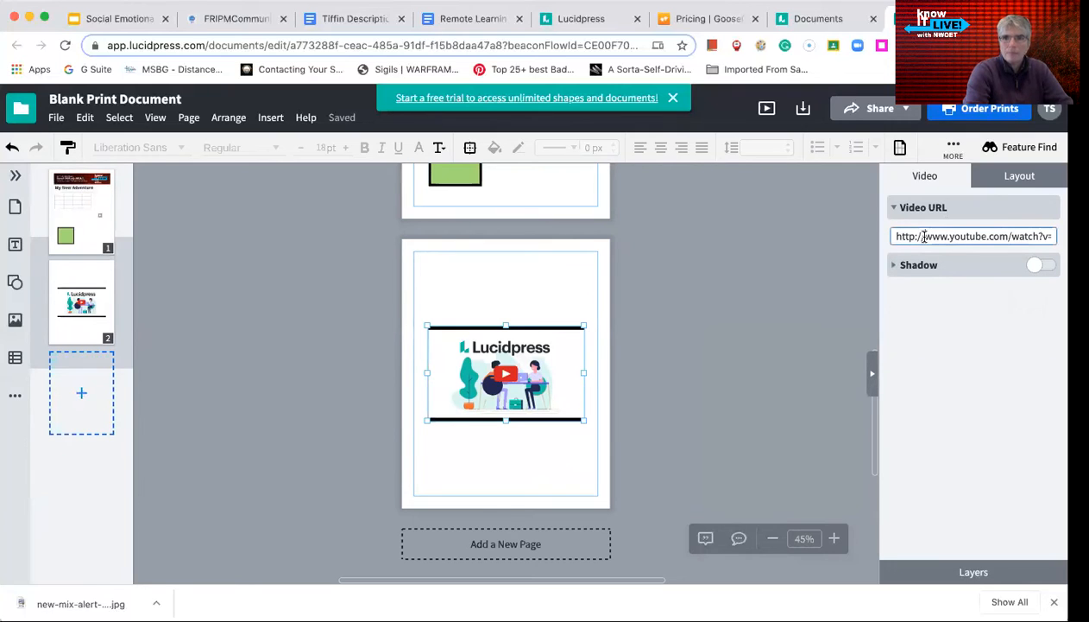
{"action": "triple_click", "coordinate": [924, 236]}
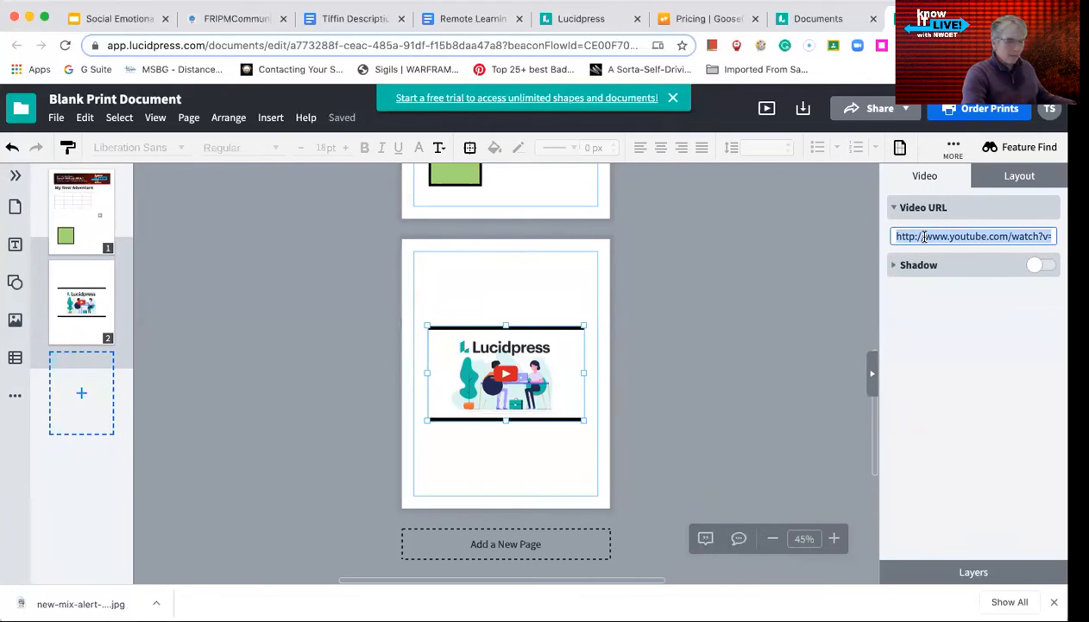
{"action": "type", "text": "https://www.youtube.com/watch?v=URUJD5NEXC8"}
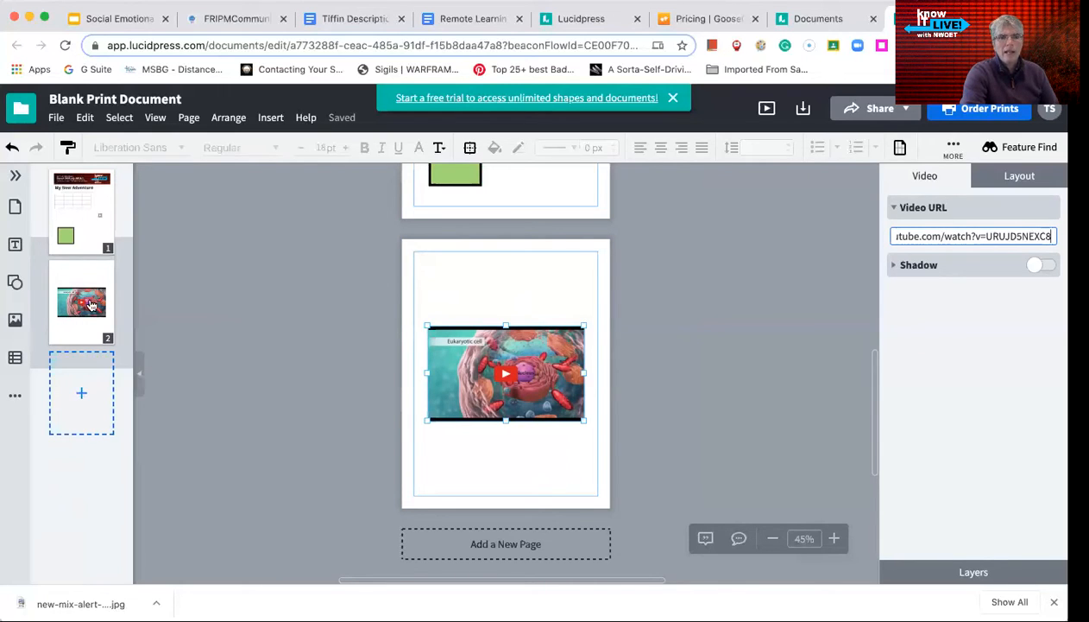
Change the font of the "My New Adventure" heading on page 1 to ChunkFive
{"action": "left_click", "coordinate": [74, 194]}
{"action": "left_click", "coordinate": [490, 295]}
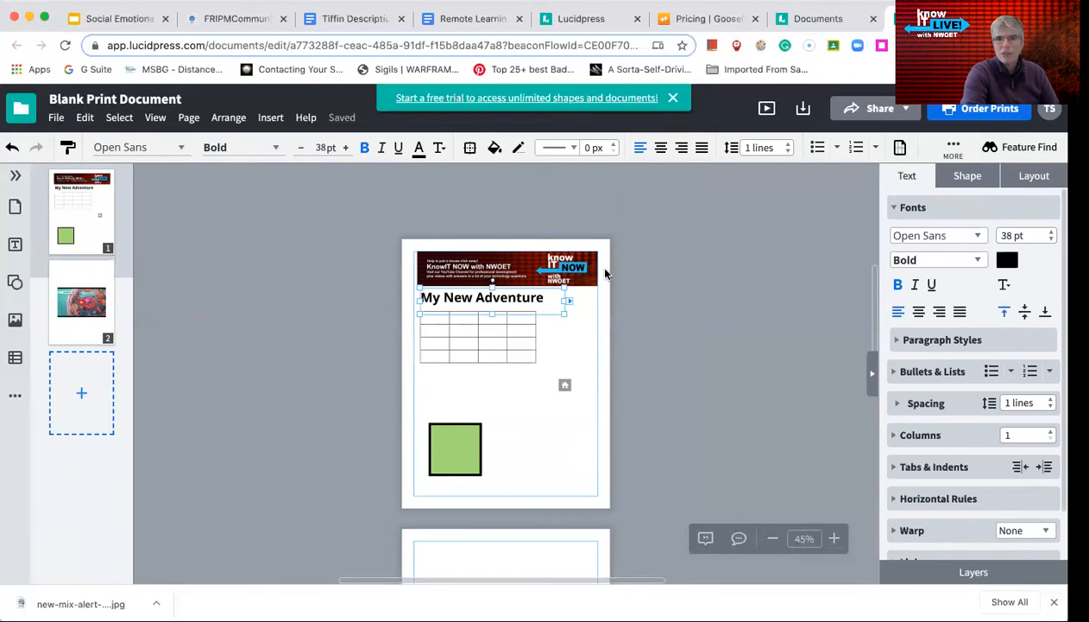
{"action": "left_click_drag", "start_coordinate": [548, 297], "coordinate": [550, 297]}
{"action": "left_click", "coordinate": [951, 236]}
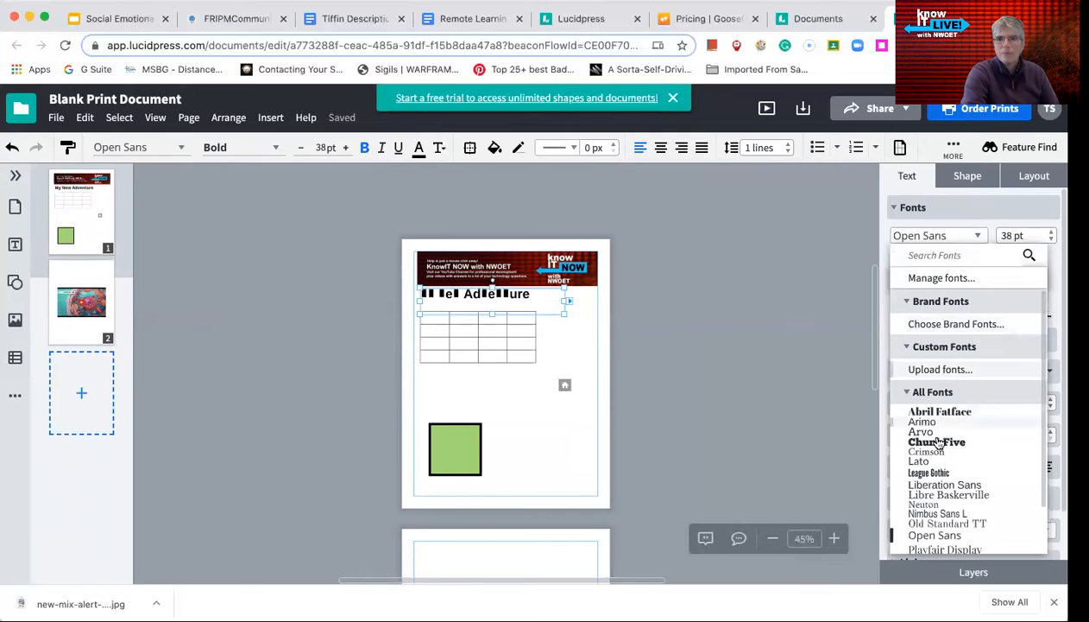
{"action": "left_click", "coordinate": [938, 442]}
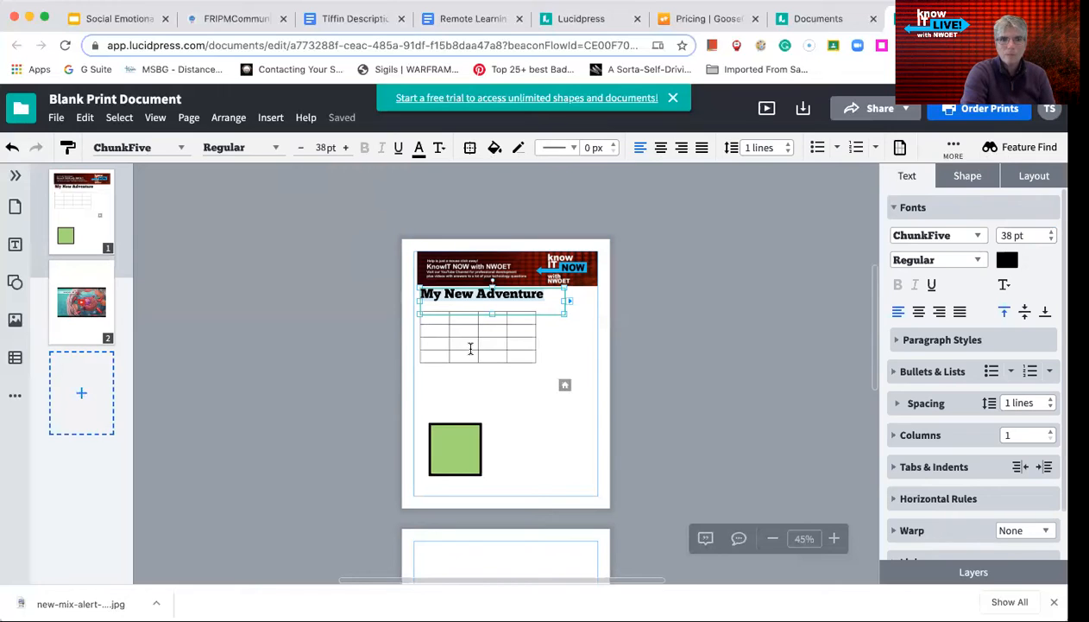
Look through the available file, edit, selection, view, page, arrange, insert and help commands
{"action": "left_click", "coordinate": [57, 118]}
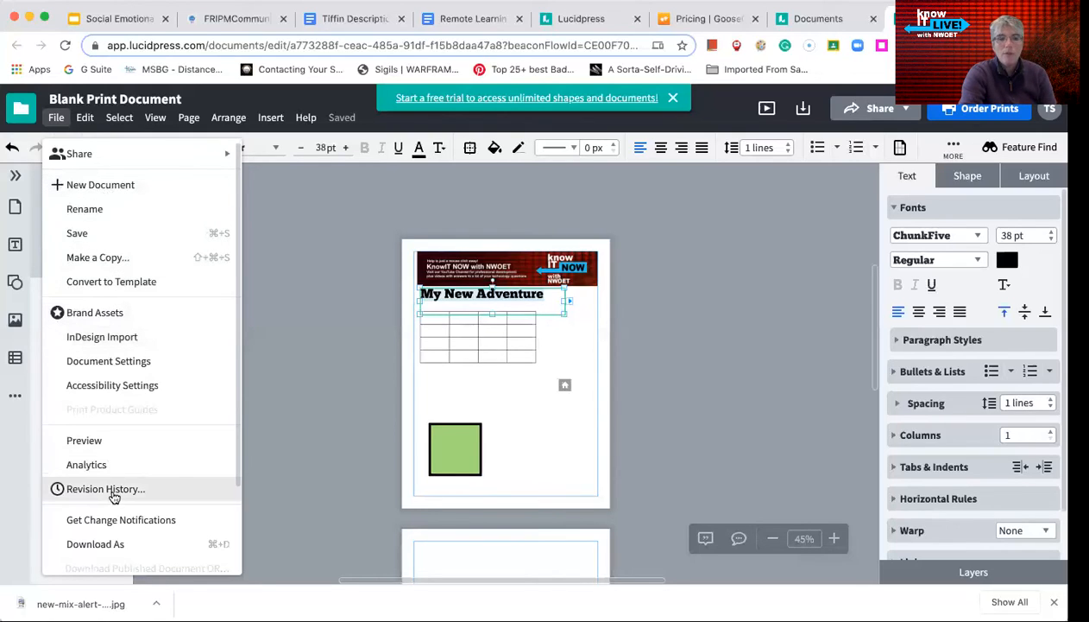
{"action": "scroll", "coordinate": [113, 497], "scroll_direction": "down", "scroll_amount": 3}
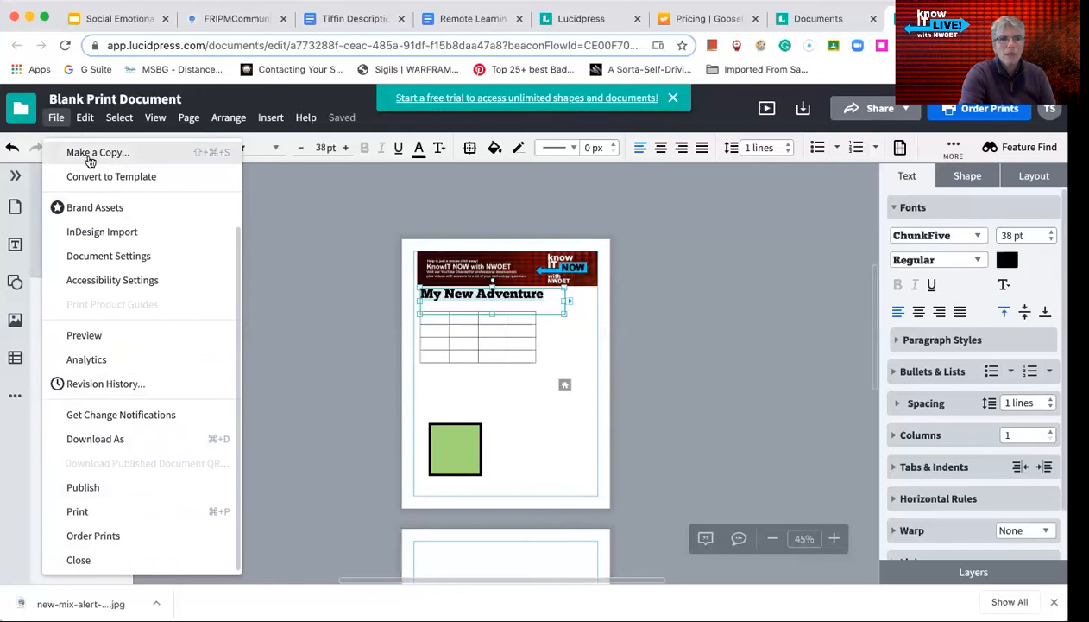
{"action": "mouse_move", "coordinate": [87, 126]}
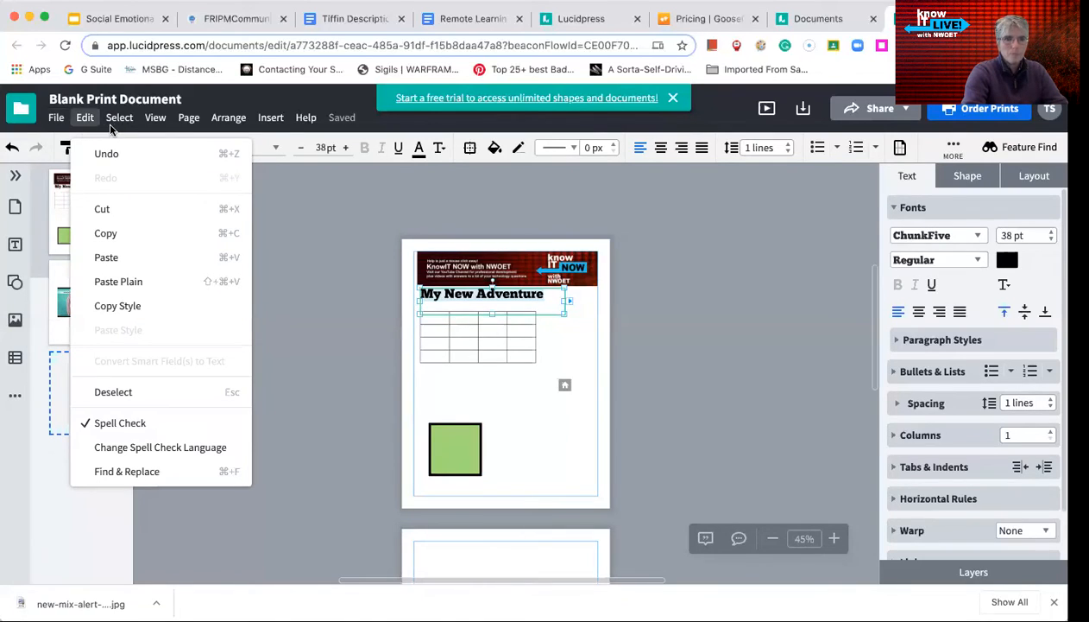
{"action": "mouse_move", "coordinate": [121, 122]}
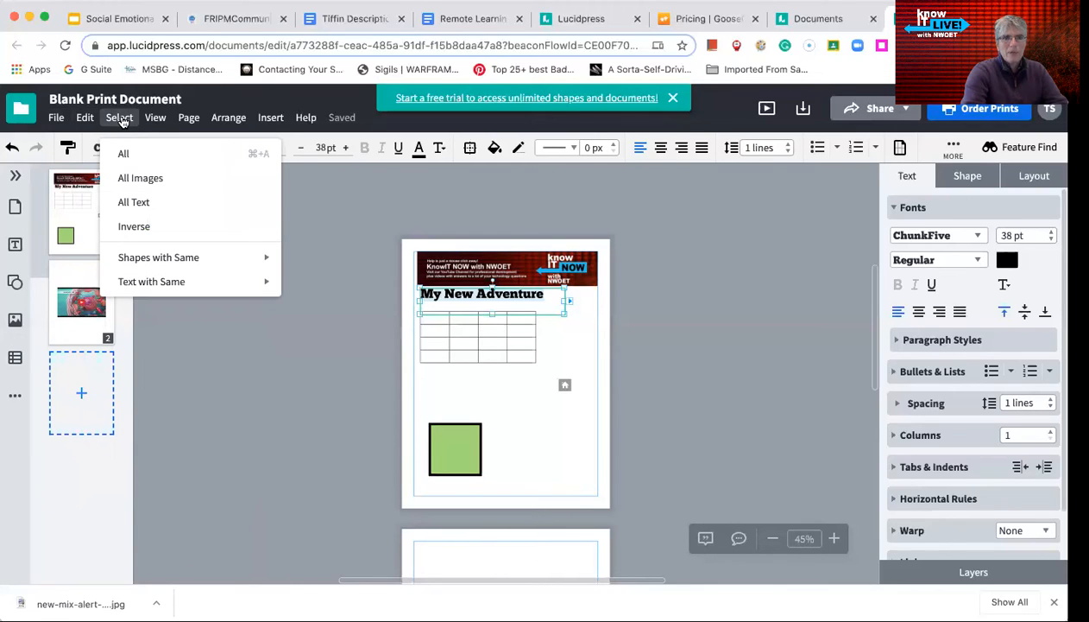
{"action": "mouse_move", "coordinate": [160, 257]}
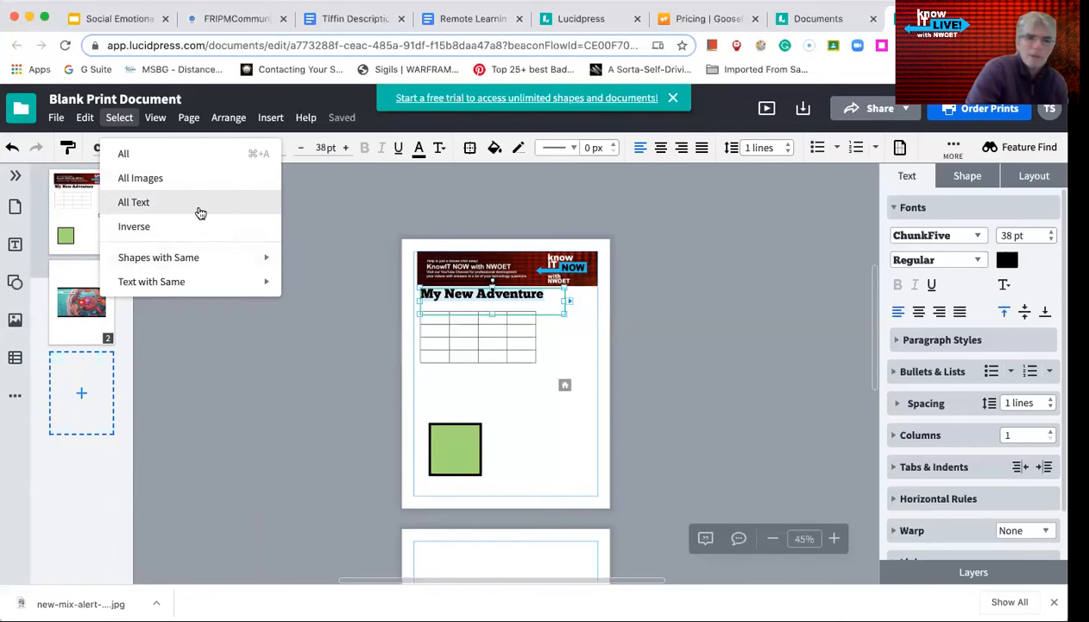
{"action": "mouse_move", "coordinate": [221, 280]}
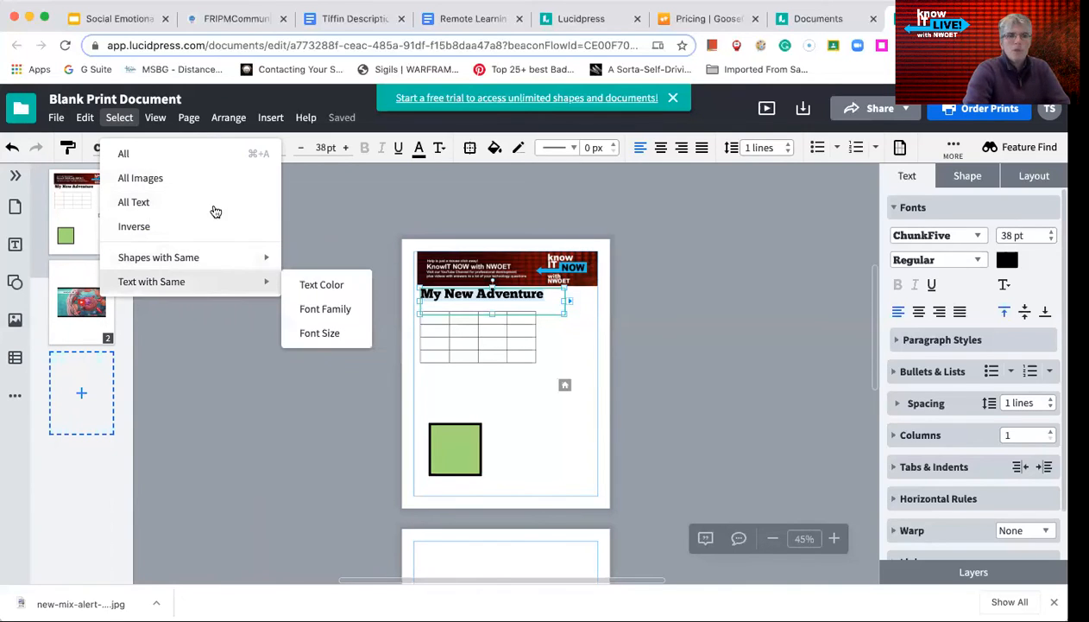
{"action": "left_click", "coordinate": [183, 120]}
{"action": "left_click", "coordinate": [157, 119]}
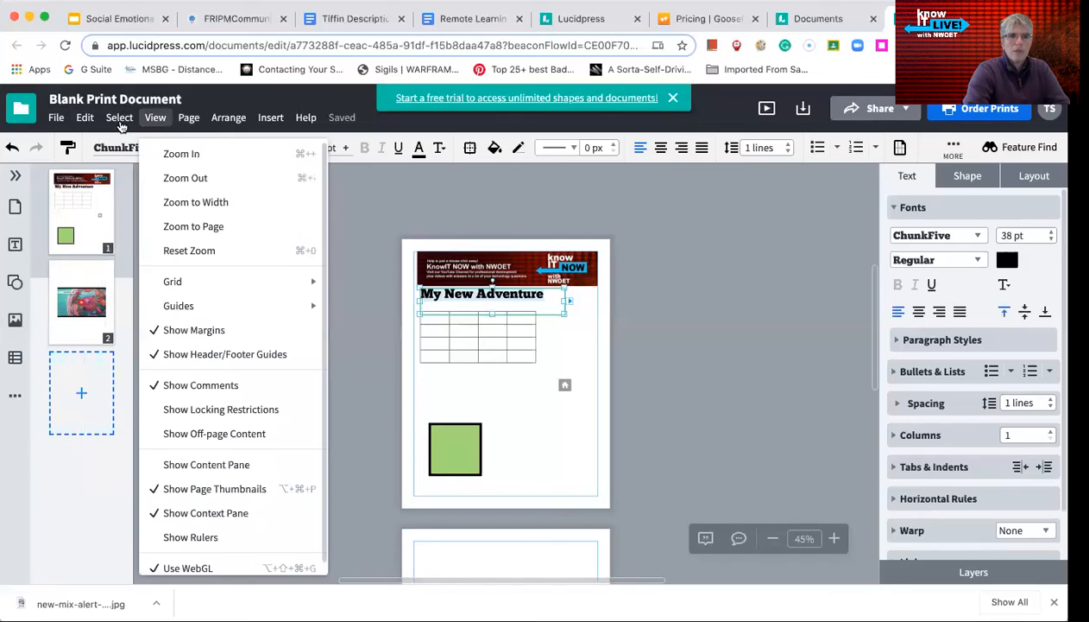
{"action": "left_click", "coordinate": [119, 119]}
{"action": "mouse_move", "coordinate": [173, 290]}
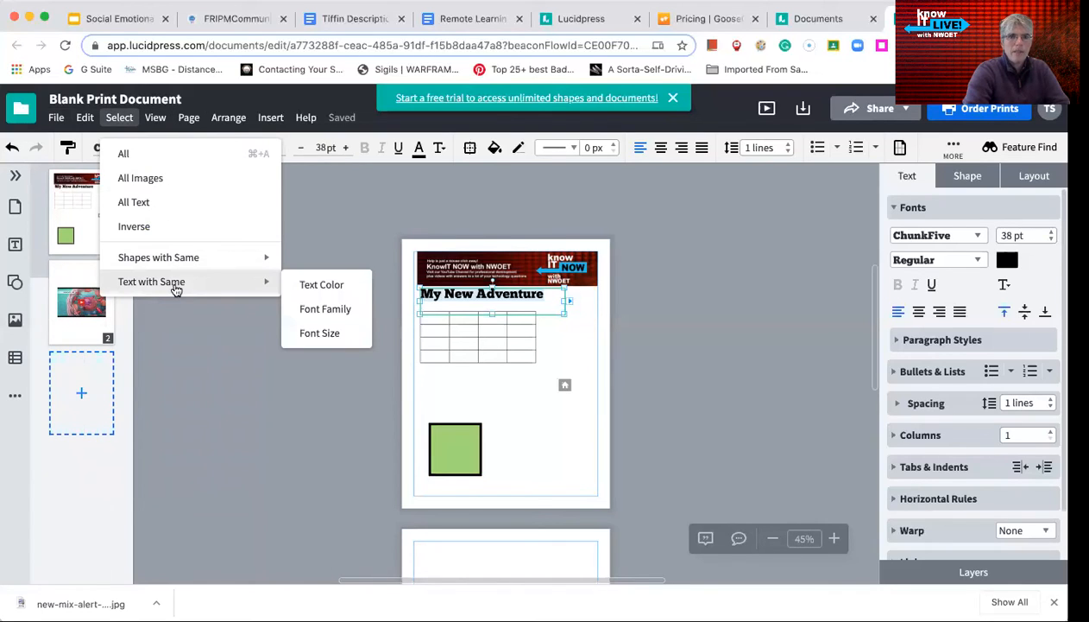
{"action": "left_click", "coordinate": [155, 118]}
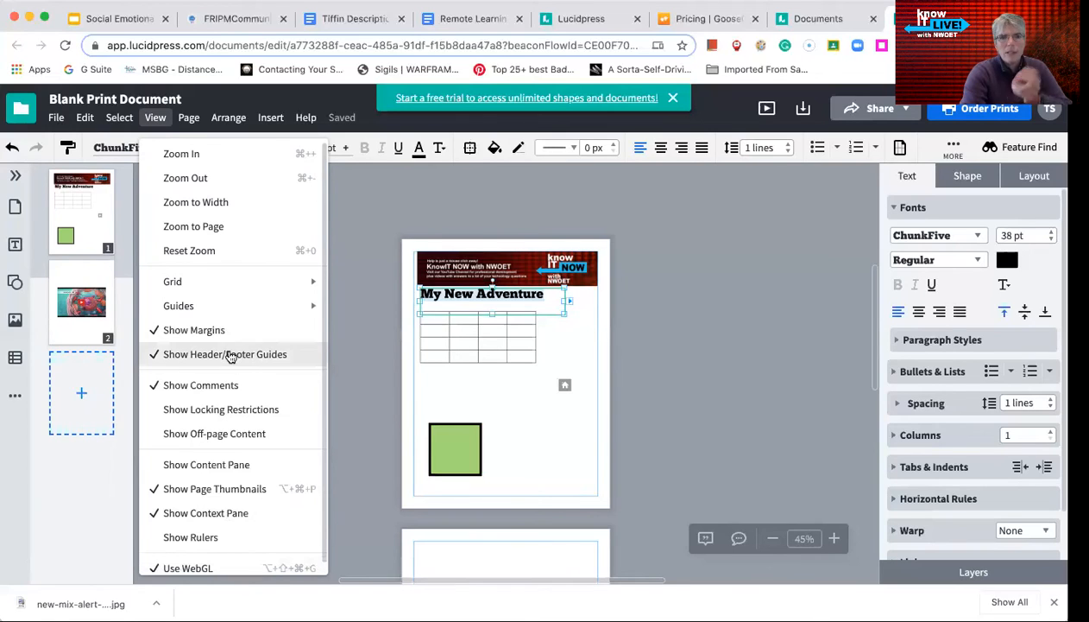
{"action": "left_click", "coordinate": [189, 118]}
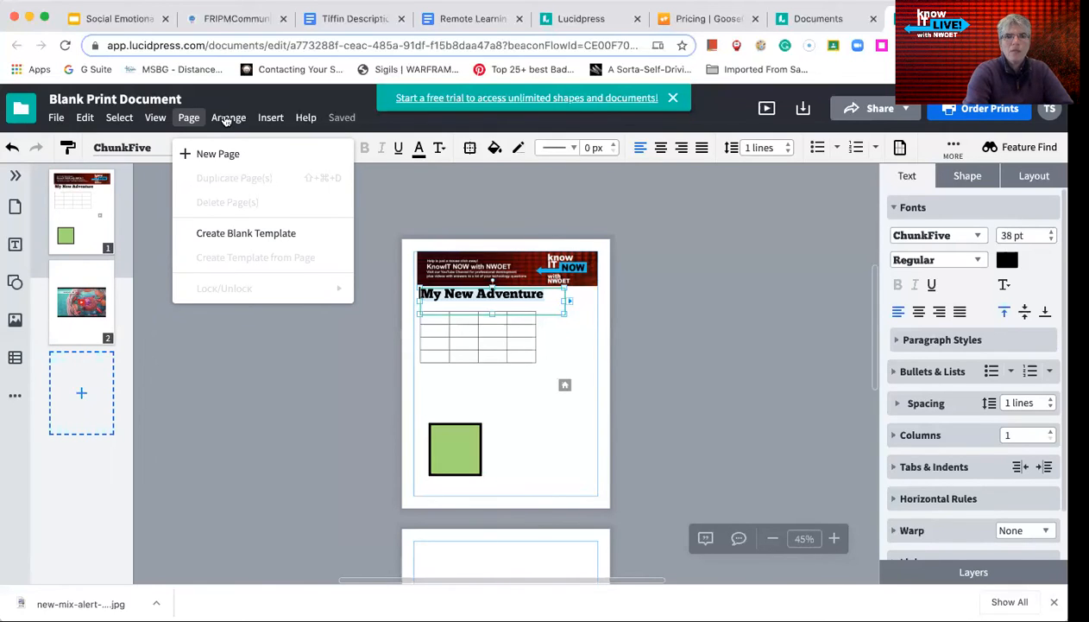
{"action": "mouse_move", "coordinate": [229, 120]}
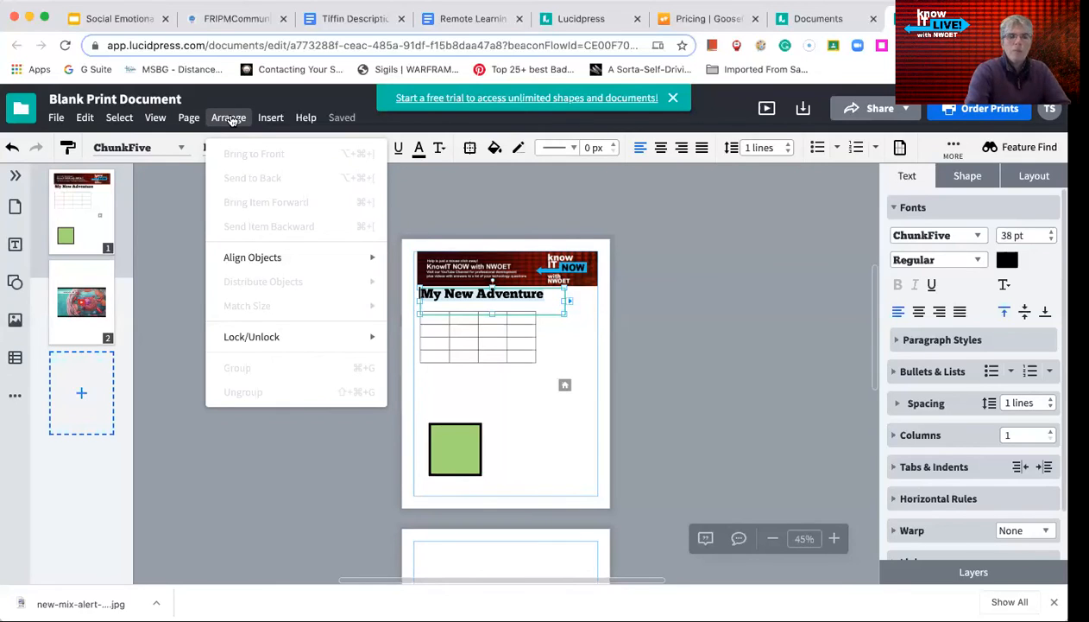
{"action": "mouse_move", "coordinate": [270, 252]}
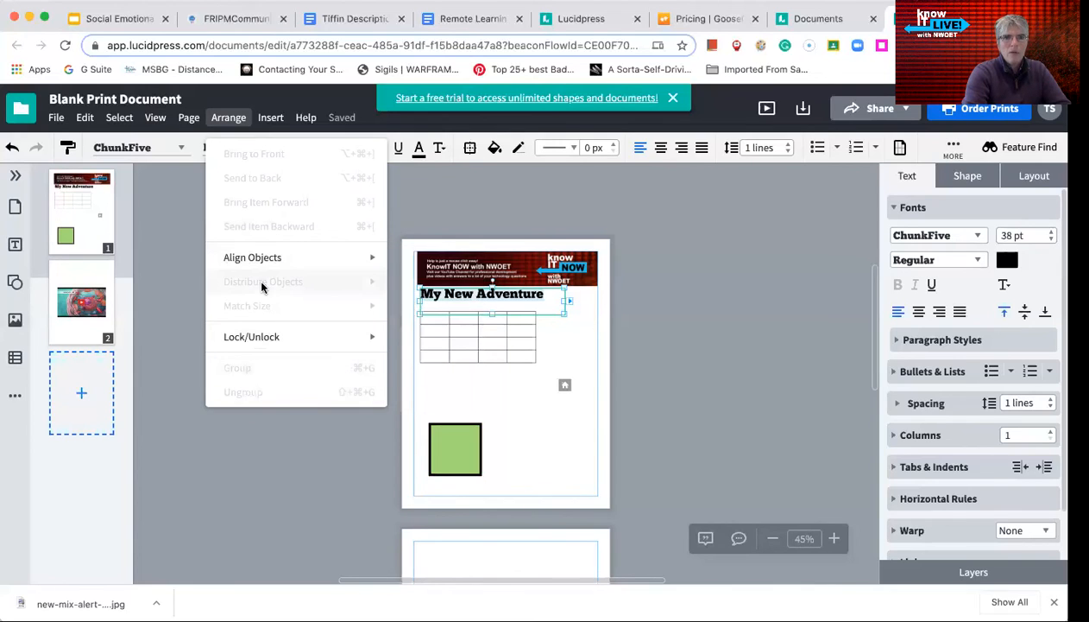
{"action": "left_click", "coordinate": [272, 119]}
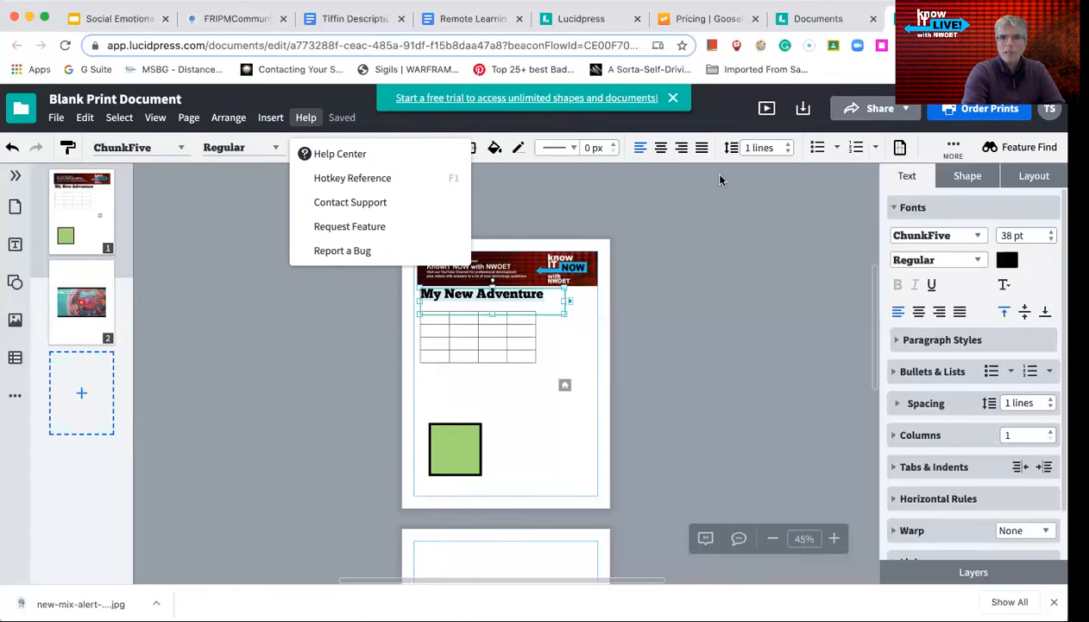
{"action": "left_click", "coordinate": [720, 108]}
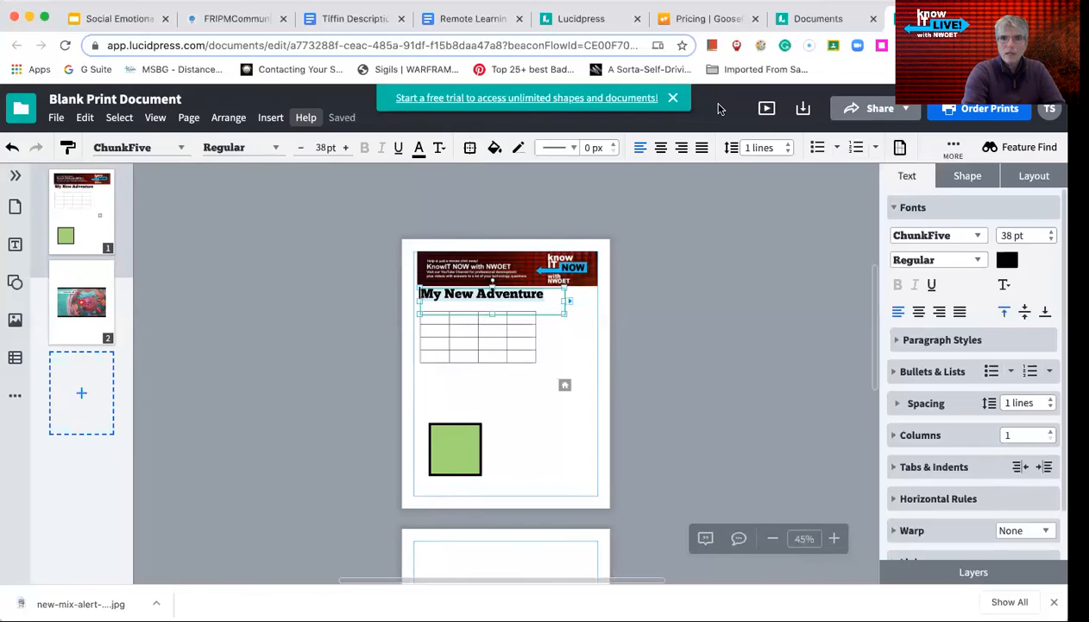
Review the export formats and download all pages as a PDF at Screen resolution (72 DPI), dismissing the upgrade offer
{"action": "left_click", "coordinate": [803, 109]}
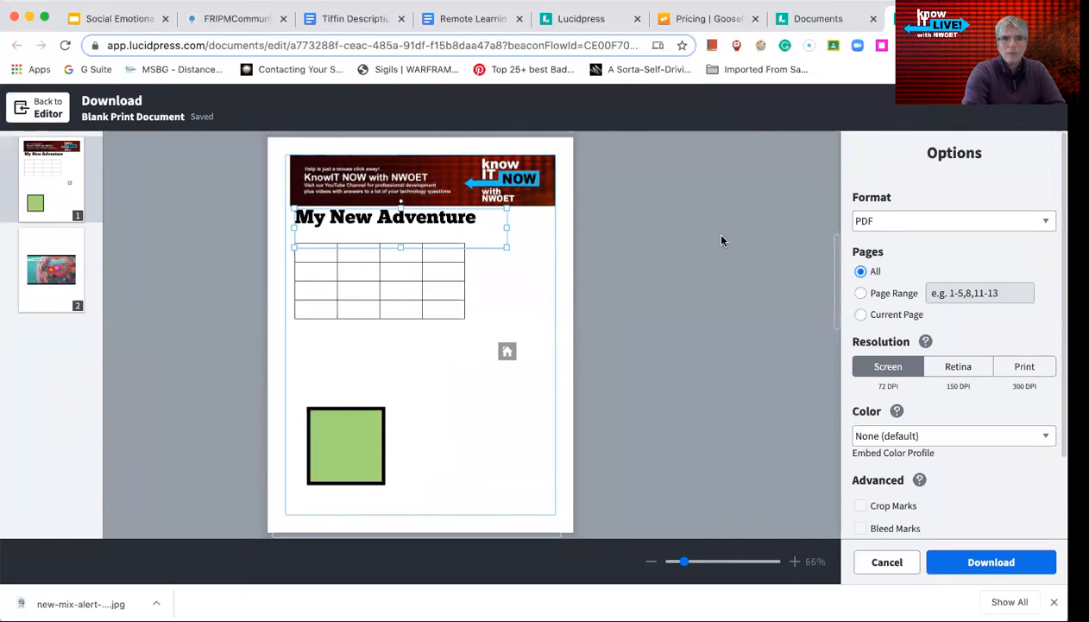
{"action": "scroll", "coordinate": [715, 301], "scroll_direction": "down", "scroll_amount": 10}
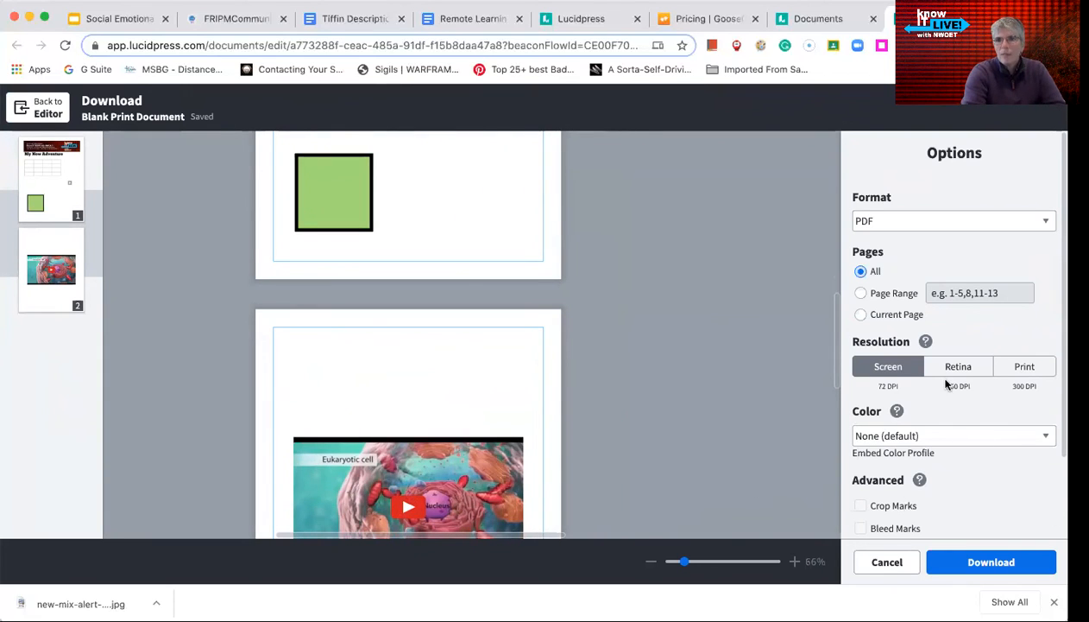
{"action": "left_click", "coordinate": [911, 226]}
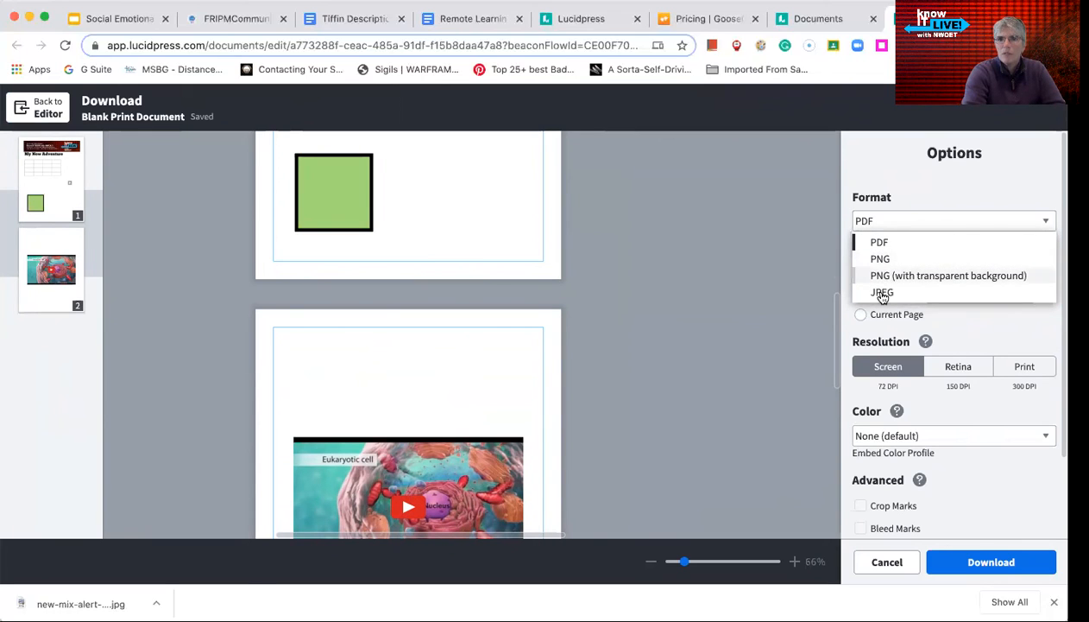
{"action": "left_click", "coordinate": [900, 190]}
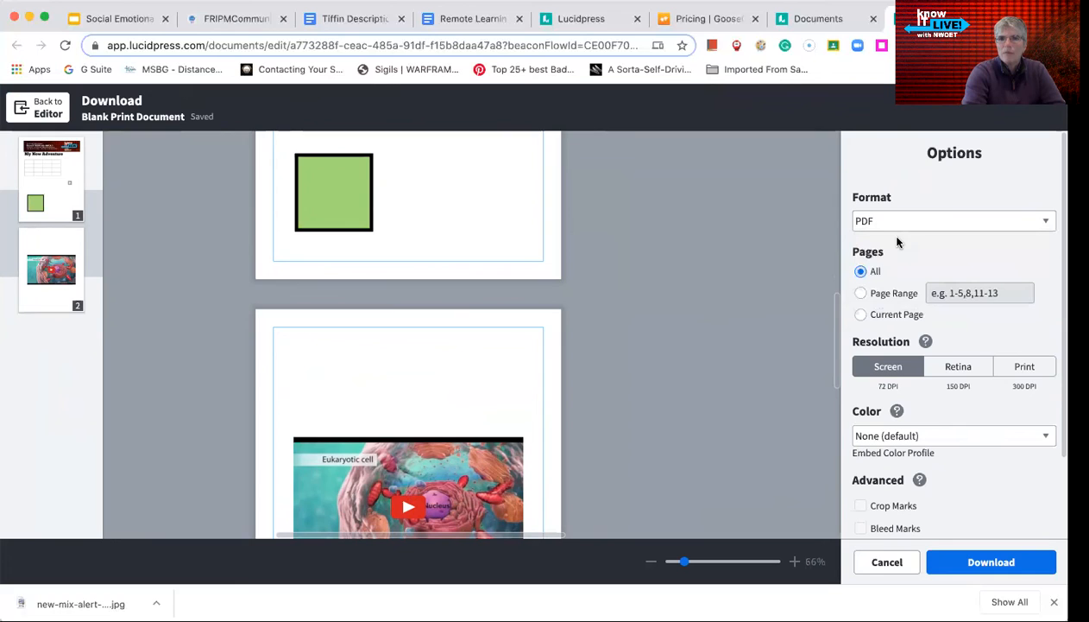
{"action": "left_click", "coordinate": [898, 227]}
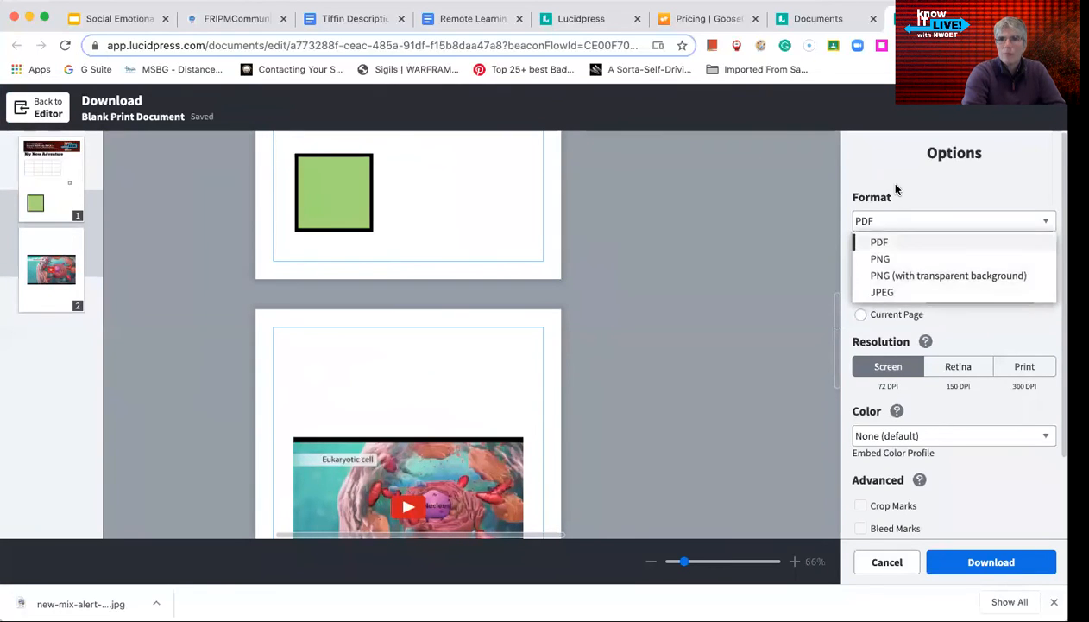
{"action": "left_click", "coordinate": [915, 222]}
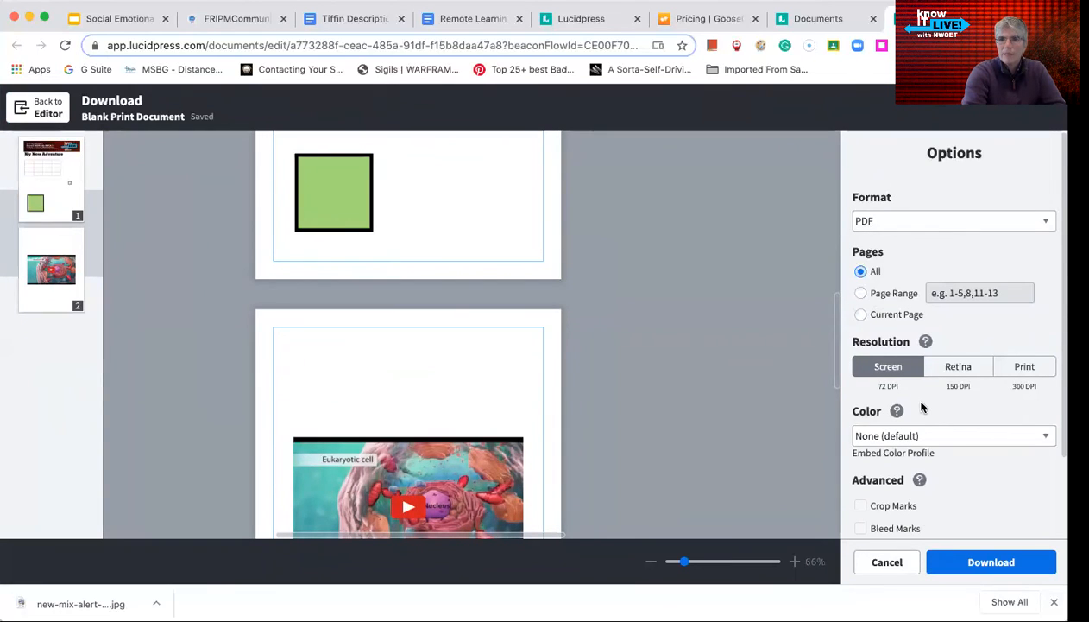
{"action": "left_click", "coordinate": [984, 563]}
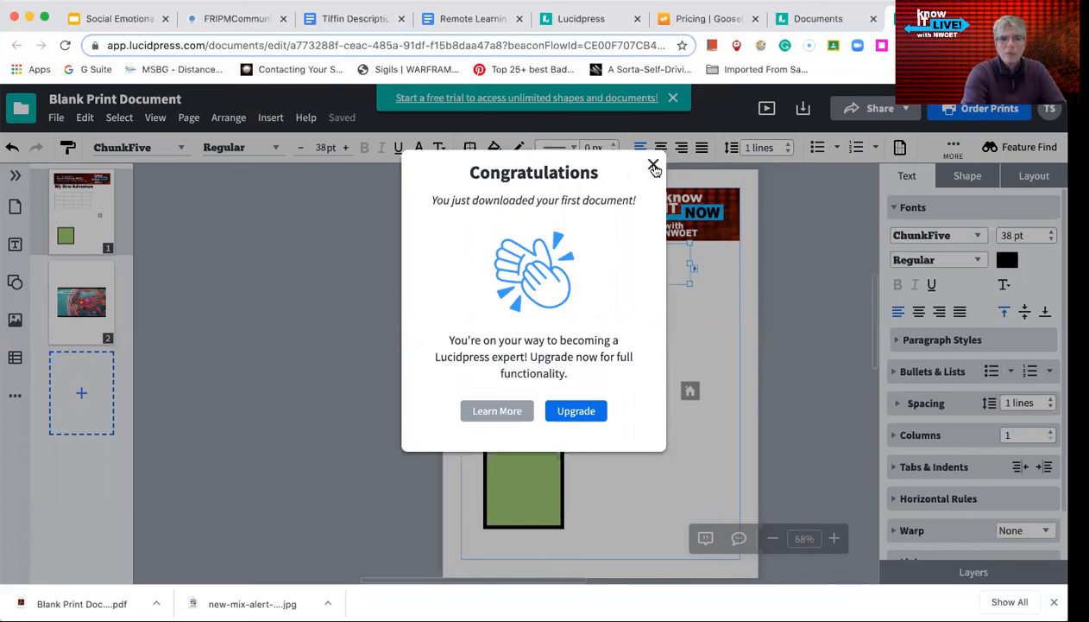
{"action": "left_click", "coordinate": [654, 166]}
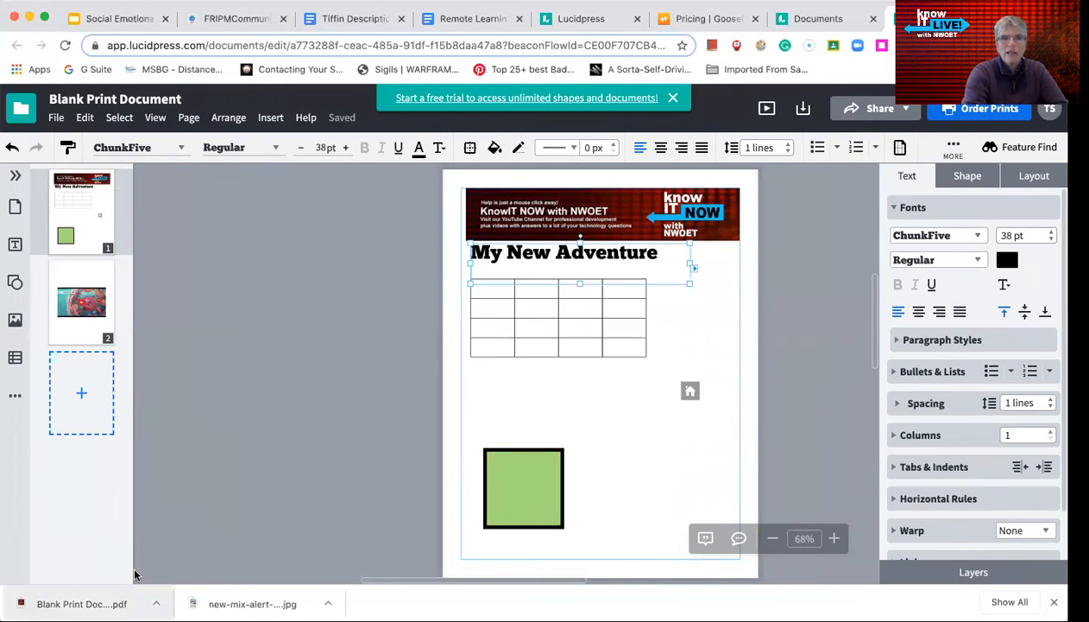
Rename the document as "Name something different Document" and open its sharing options
{"action": "left_click", "coordinate": [121, 100]}
{"action": "left_click_drag", "start_coordinate": [121, 99], "coordinate": [33, 87]}
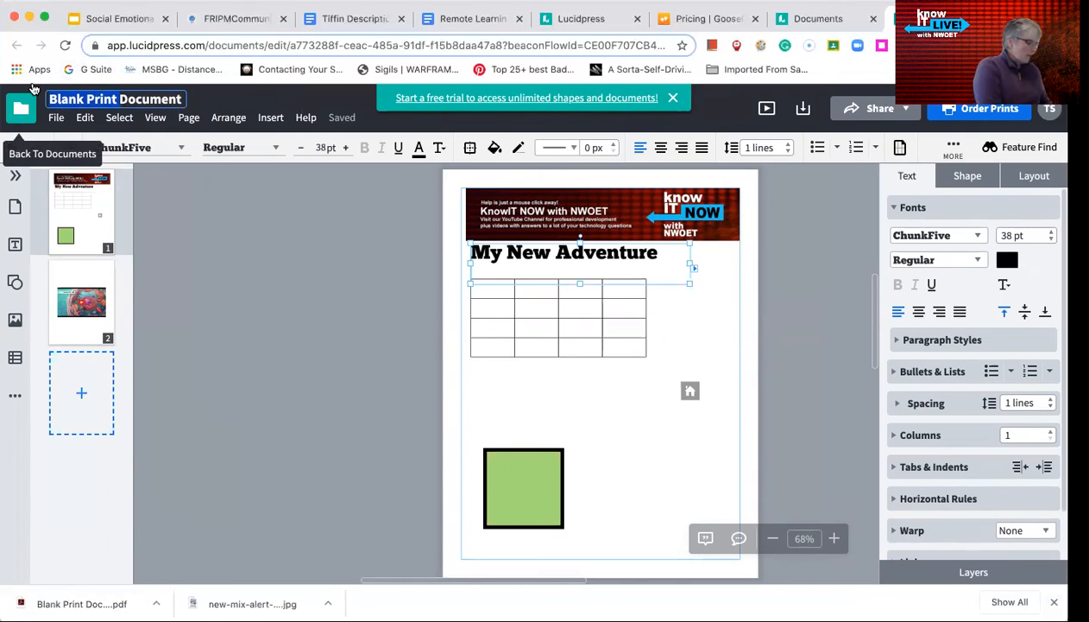
{"action": "type", "text": "Name s"}
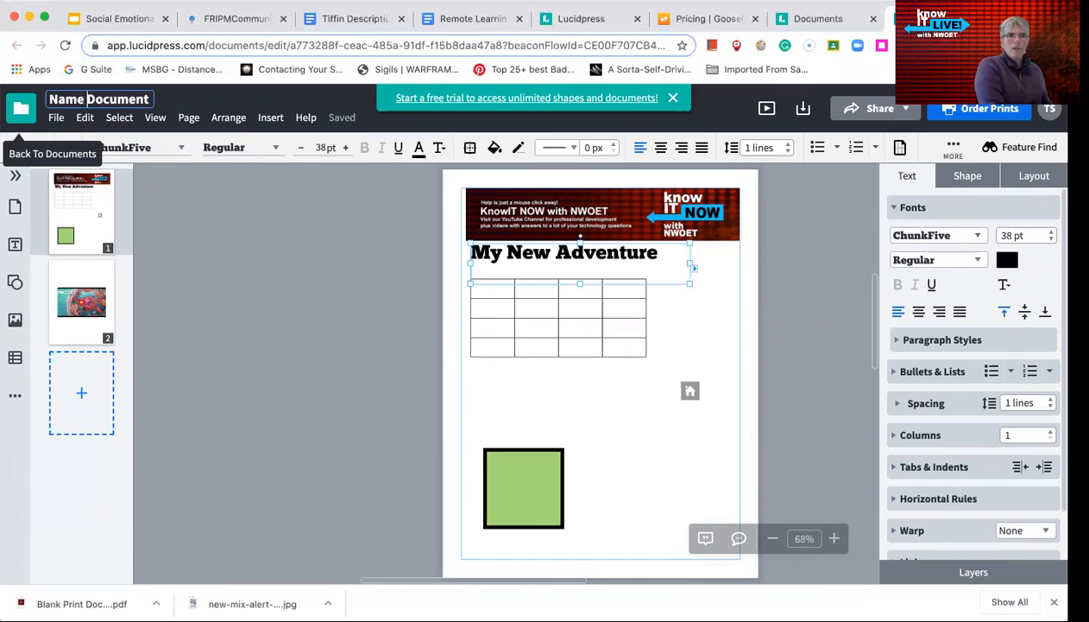
{"action": "type", "text": "omething diffe"}
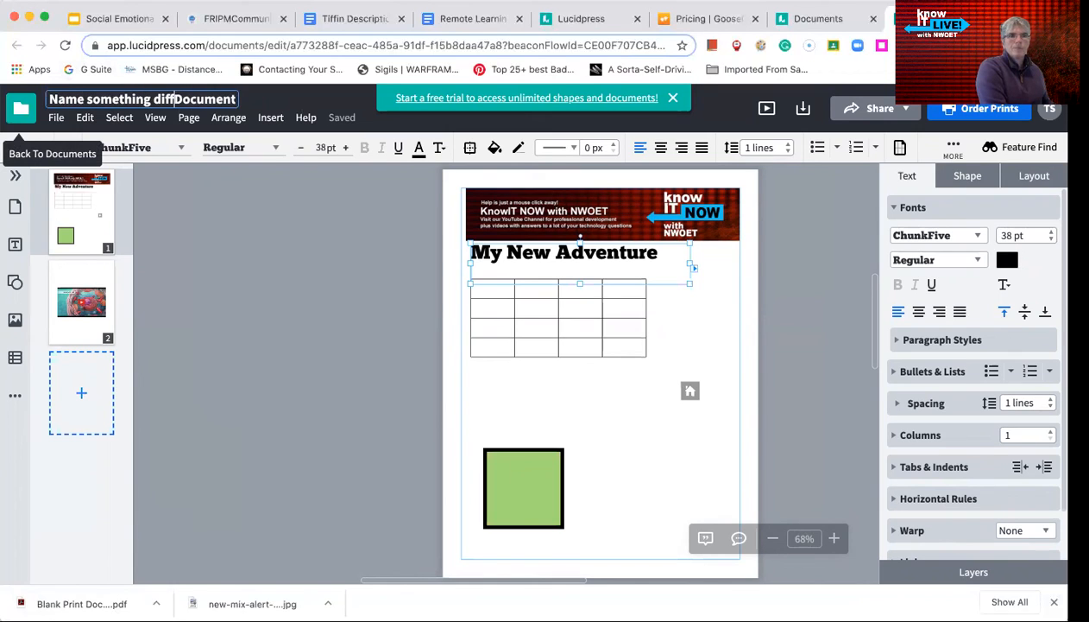
{"action": "type", "text": "rent"}
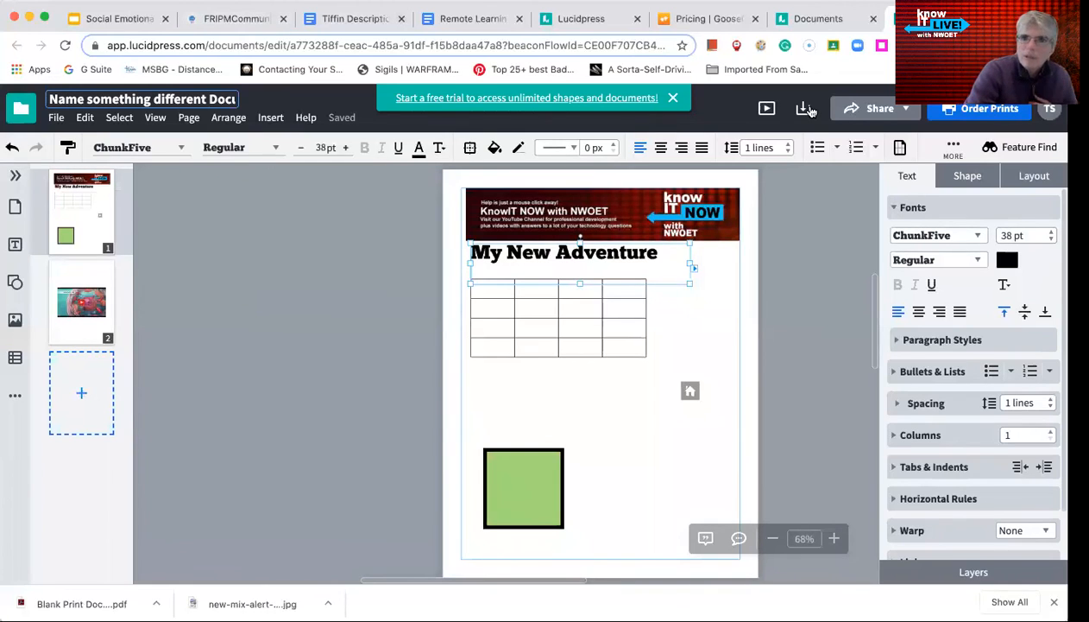
{"action": "left_click", "coordinate": [902, 113]}
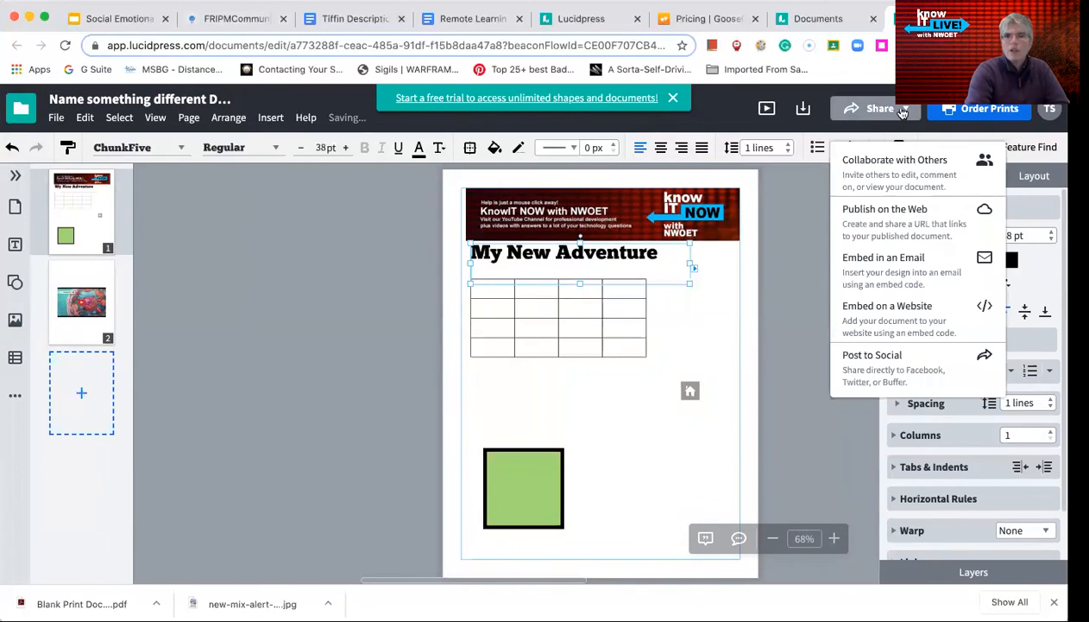